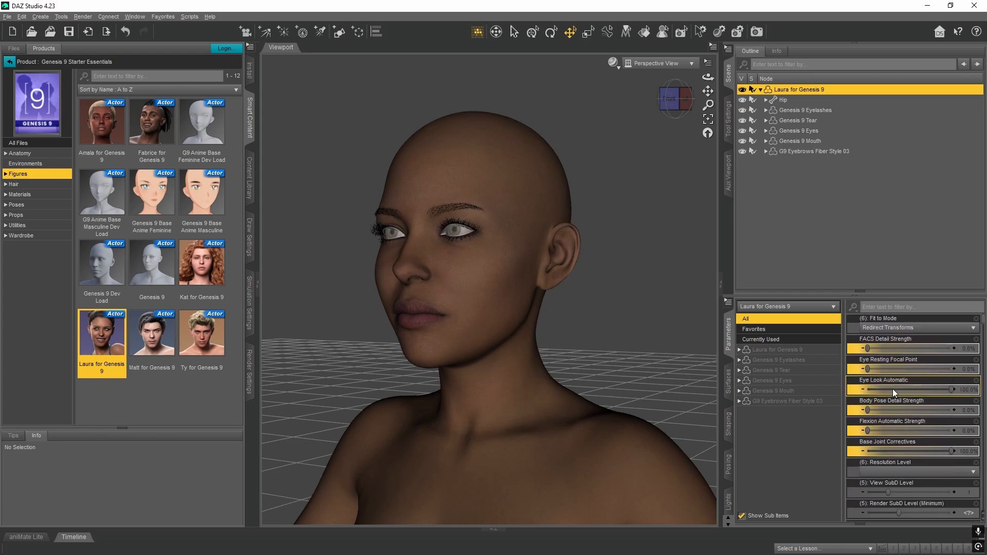
- Set the Laura figure's FACS Detail Strength, Body Pose Detail Strength and Flexion Automatic Strength to 100%
{"action": "left_click_drag", "start_coordinate": [868, 347], "coordinate": [962, 354]}
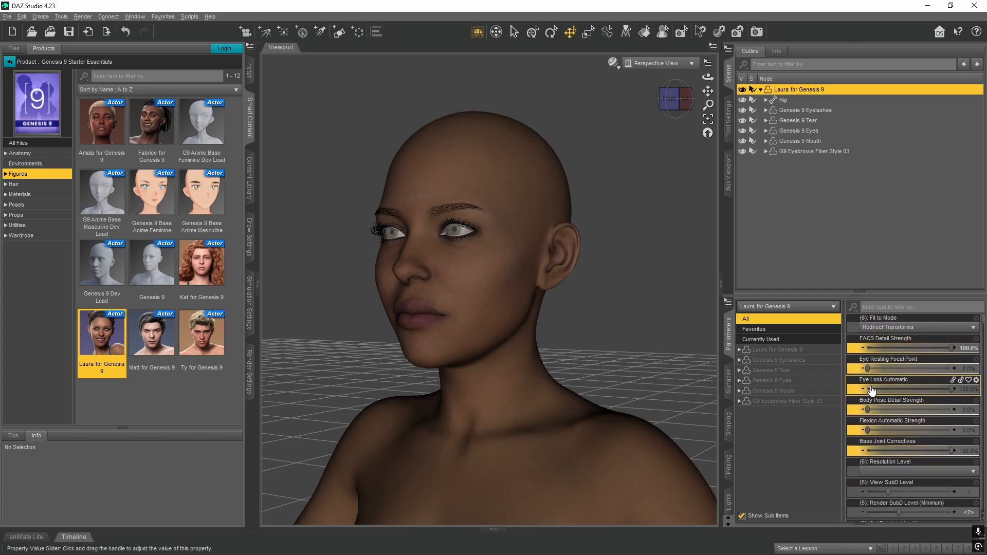
{"action": "left_click_drag", "start_coordinate": [868, 410], "coordinate": [957, 415]}
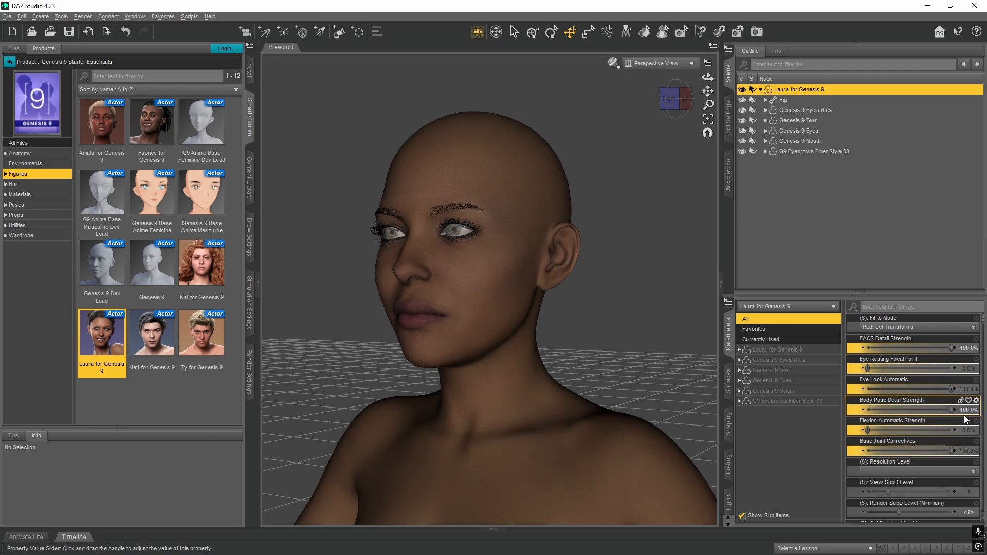
{"action": "left_click_drag", "start_coordinate": [874, 433], "coordinate": [955, 434]}
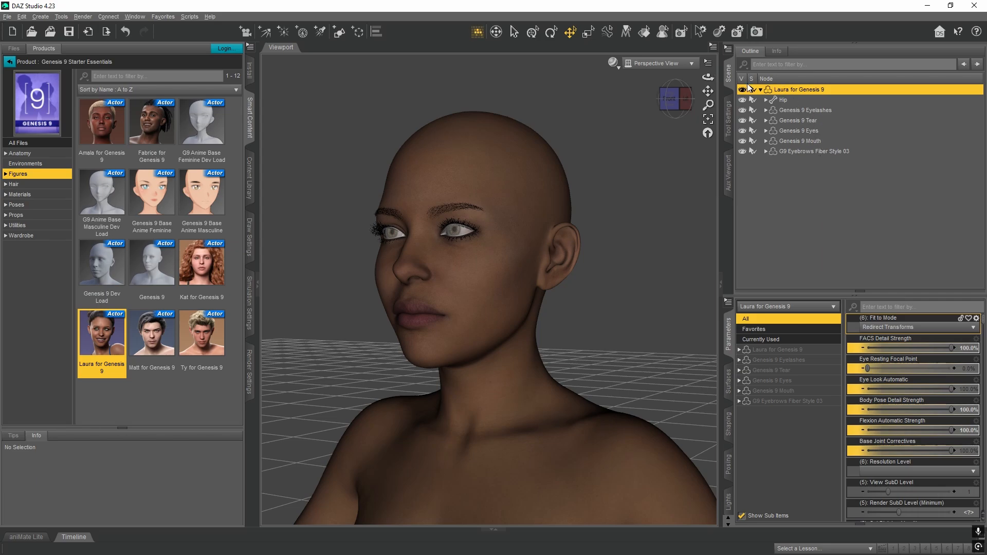
- Start a Daz to Unreal export of the Laura figure with the asset type Skeletal Mesh
{"action": "left_click", "coordinate": [7, 16]}
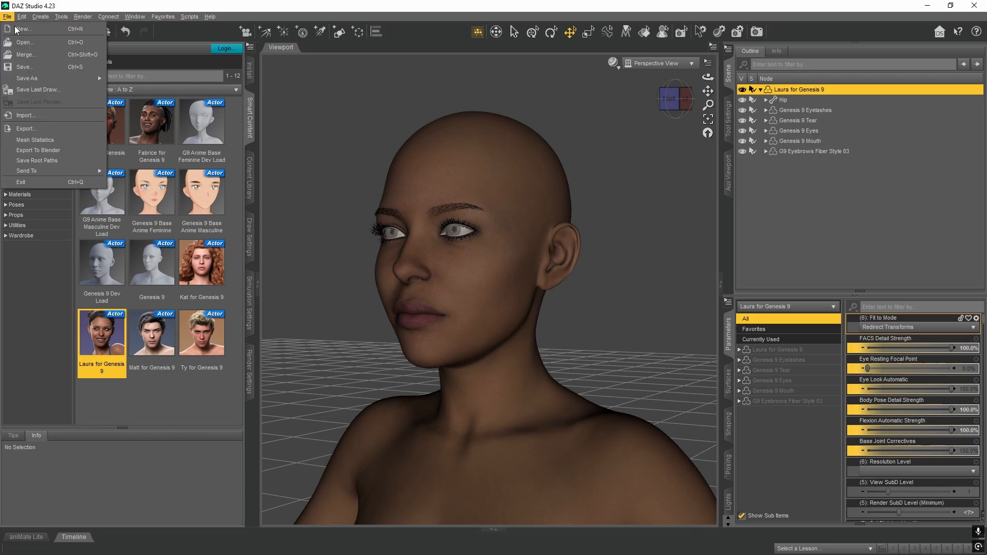
{"action": "mouse_move", "coordinate": [29, 172]}
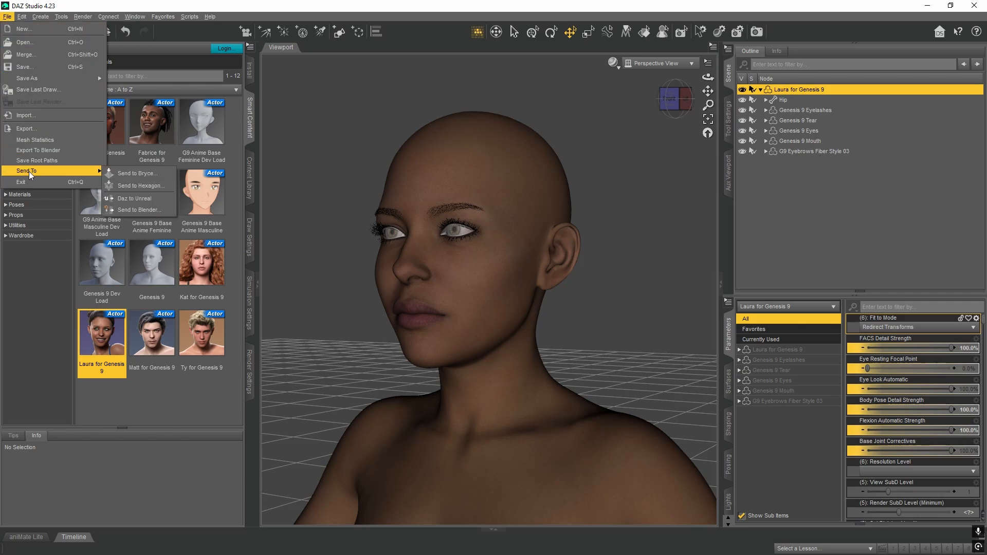
{"action": "left_click", "coordinate": [125, 198]}
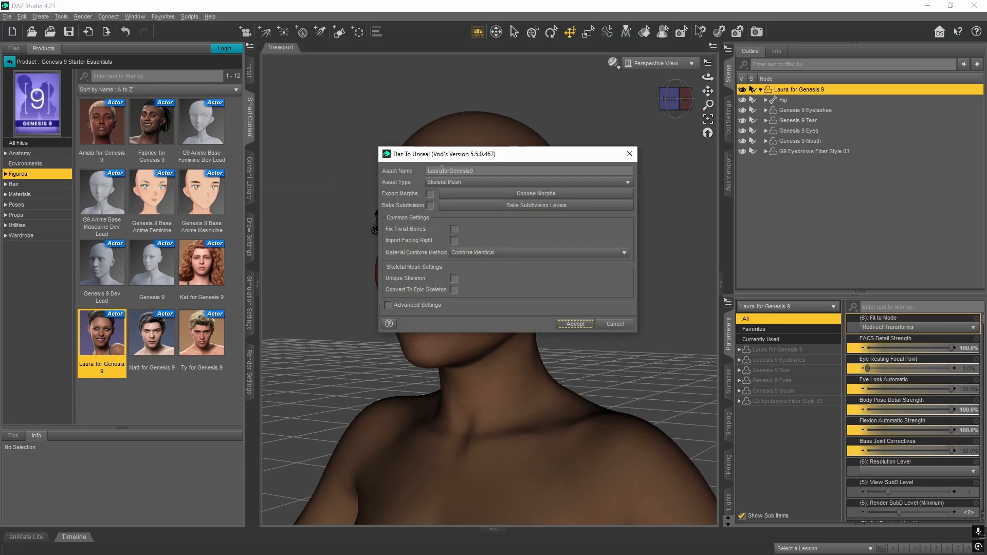
{"action": "left_click", "coordinate": [451, 183]}
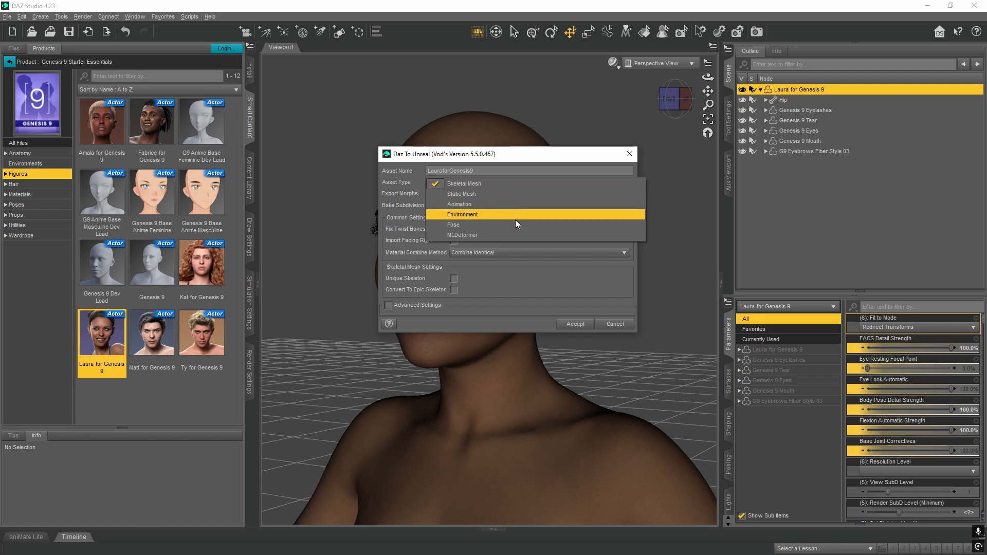
{"action": "left_click", "coordinate": [470, 183]}
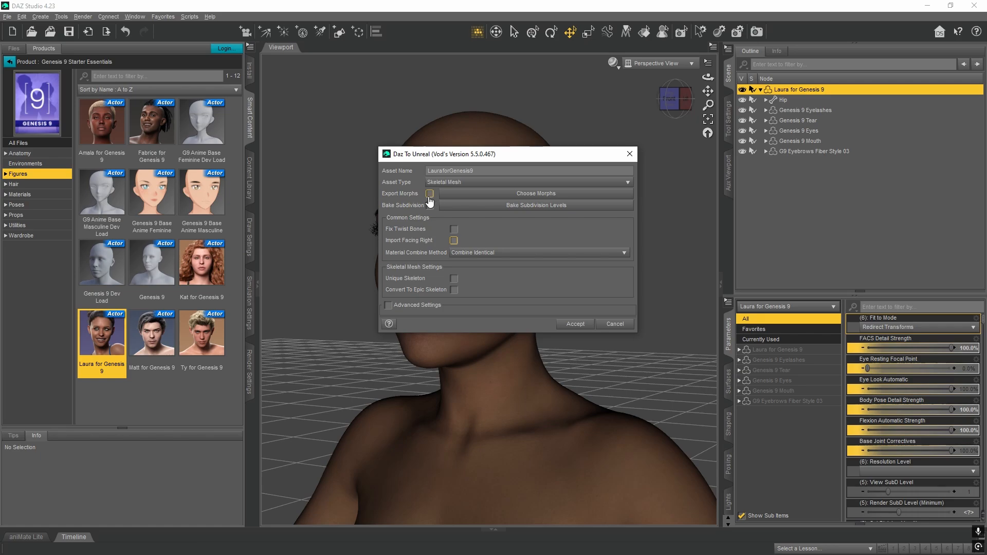
- Review the morphs chosen for export and accept subdivision level 0 for all objects
{"action": "left_click", "coordinate": [445, 194]}
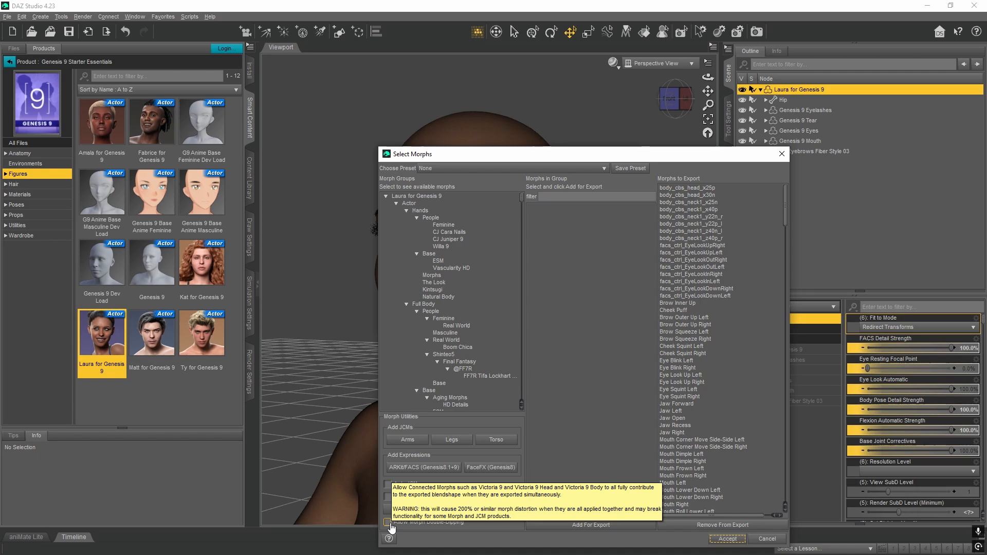
{"action": "left_click", "coordinate": [781, 155]}
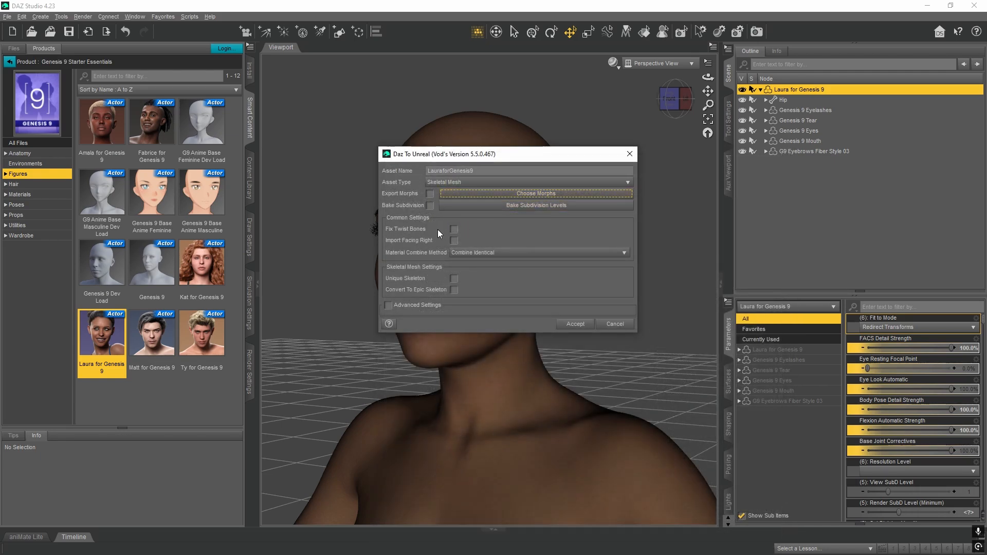
{"action": "left_click", "coordinate": [429, 206]}
{"action": "left_click", "coordinate": [443, 207]}
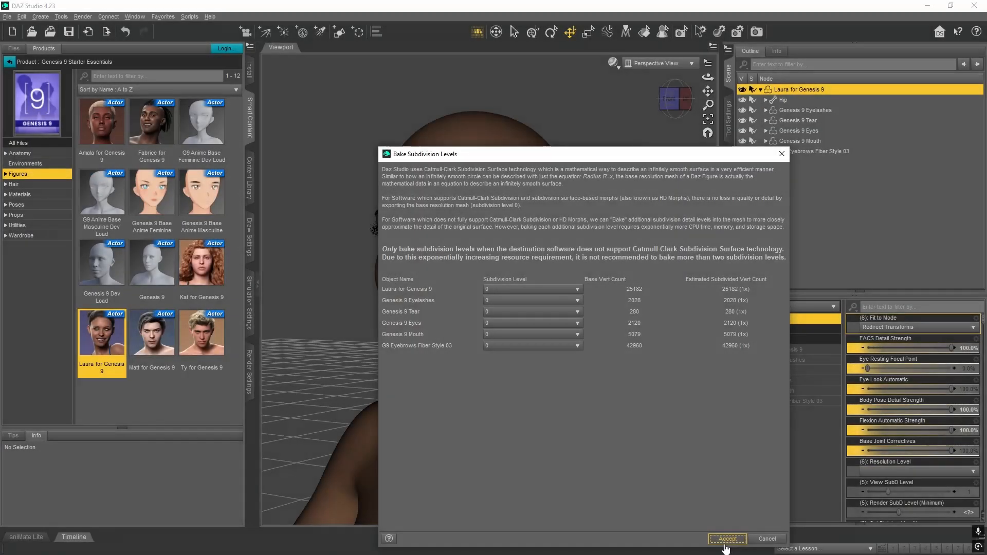
{"action": "left_click", "coordinate": [726, 535]}
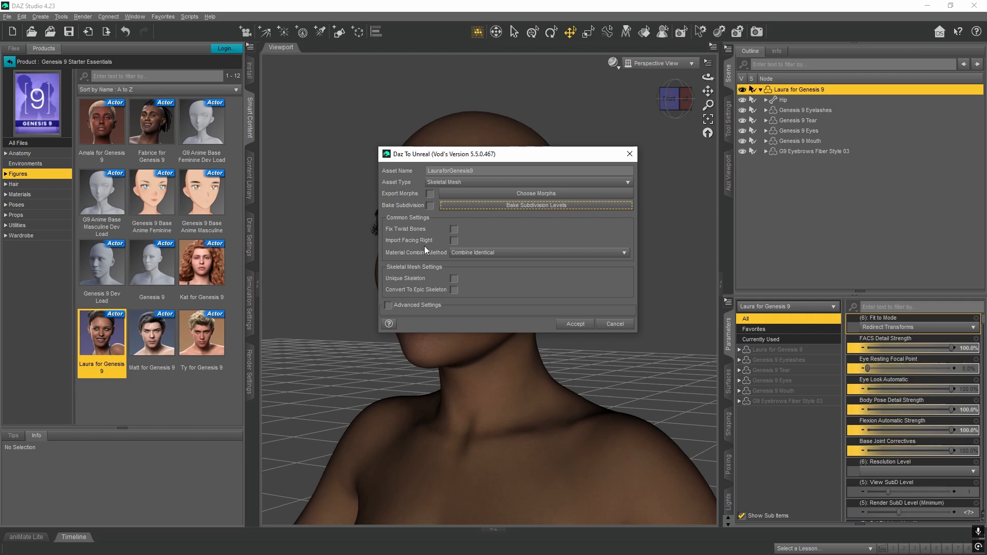
- Use Combine Identical as the material combine method and show the export's advanced settings
{"action": "left_click", "coordinate": [478, 253]}
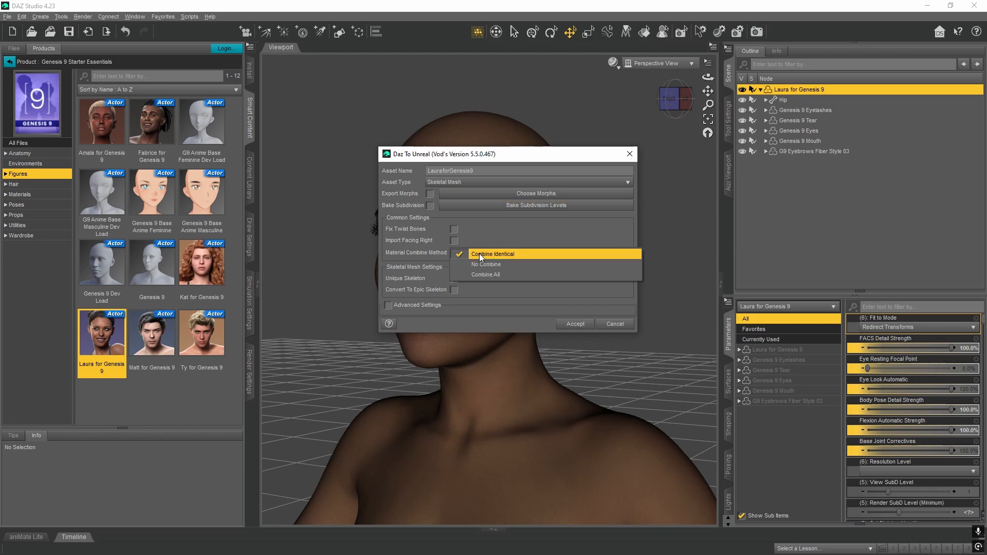
{"action": "left_click", "coordinate": [513, 254]}
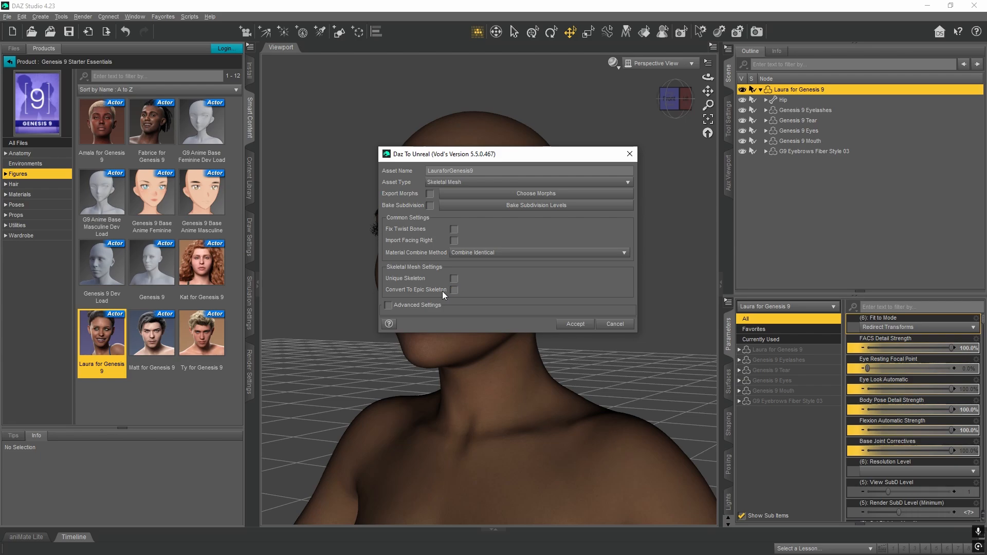
{"action": "left_click", "coordinate": [387, 306]}
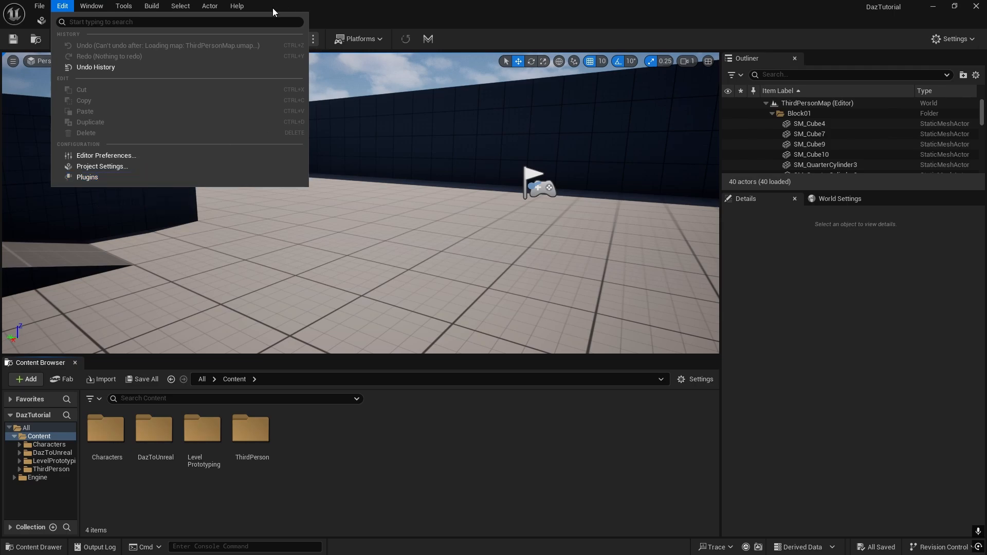
- Switch to Unreal Editor and review the installed plugins under Other and the Daz to Unreal project settings
{"action": "left_click", "coordinate": [95, 182]}
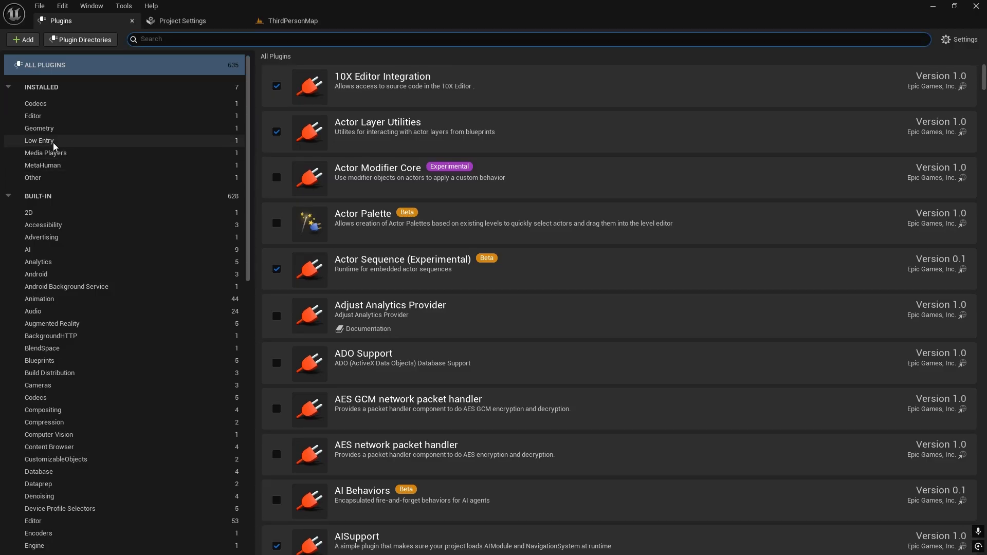
{"action": "left_click", "coordinate": [39, 178]}
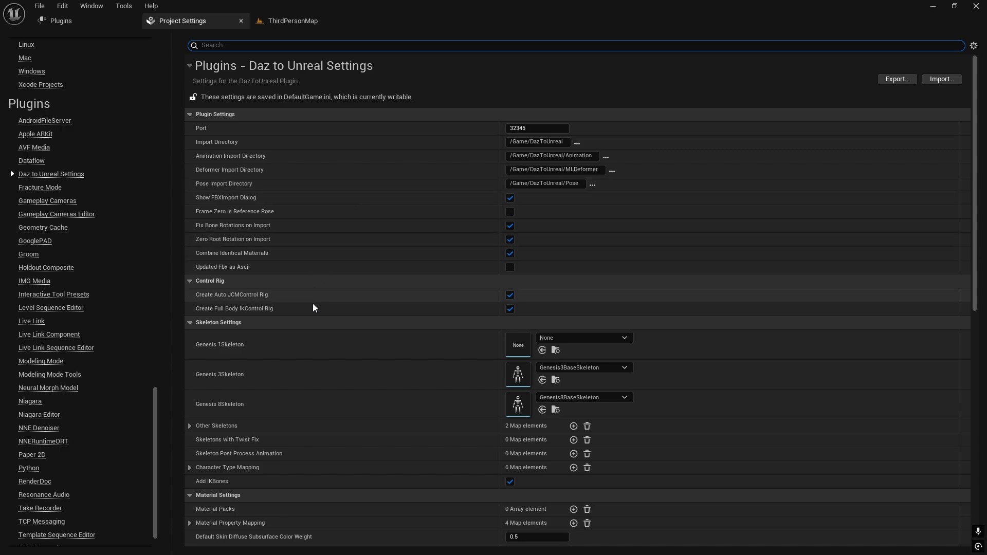
{"action": "scroll", "coordinate": [314, 325], "scroll_direction": "down", "scroll_amount": 5}
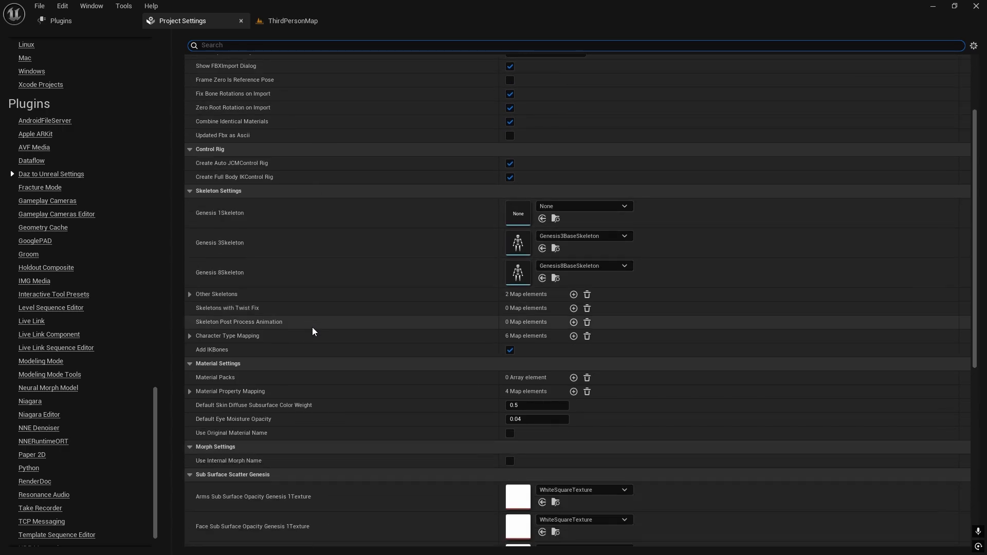
{"action": "scroll", "coordinate": [313, 327], "scroll_direction": "down", "scroll_amount": 1}
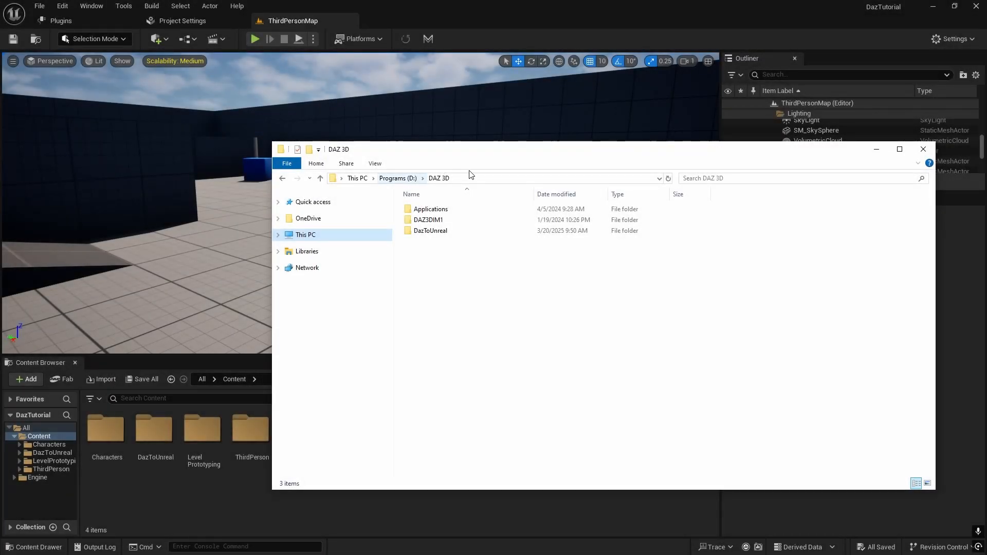
- Import LauraforG9.dtu from the DazToUnreal\LauraforG9 folder into the project's Content folder
{"action": "double_click", "coordinate": [427, 232]}
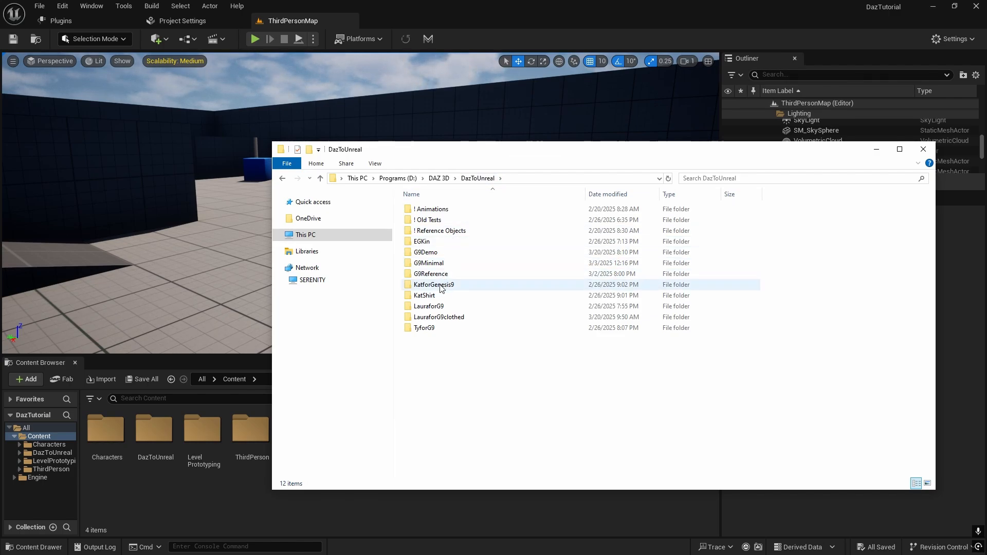
{"action": "double_click", "coordinate": [433, 307]}
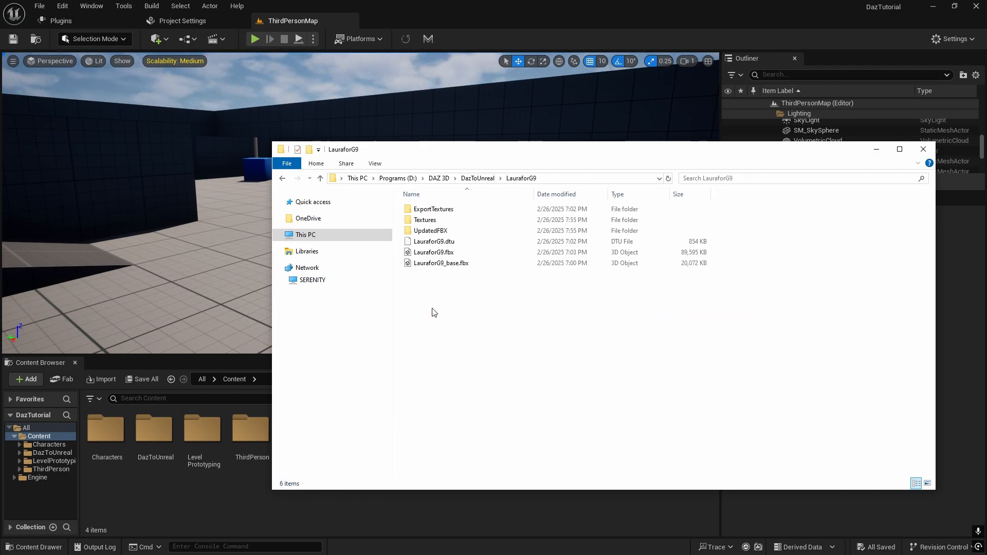
{"action": "left_click", "coordinate": [449, 243]}
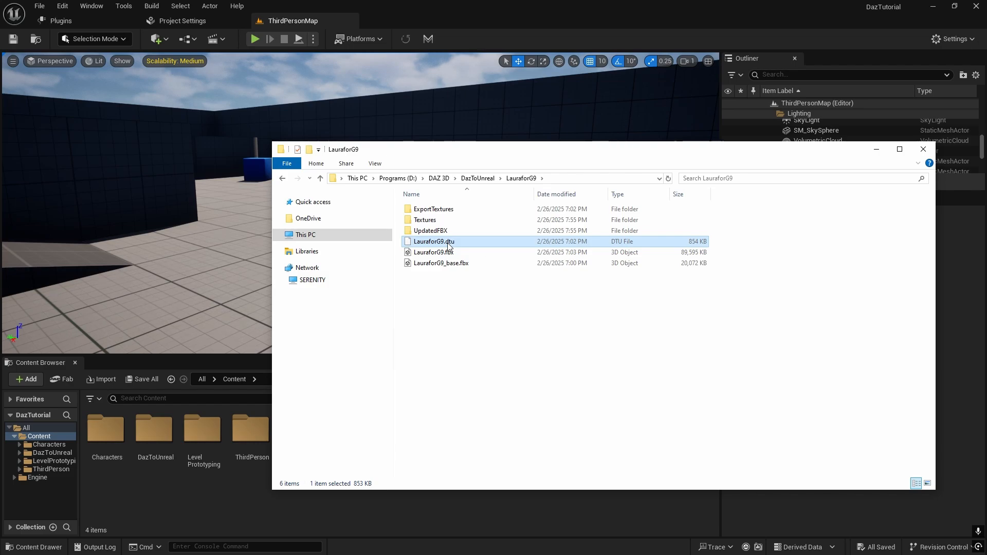
{"action": "left_click_drag", "start_coordinate": [449, 246], "coordinate": [190, 498]}
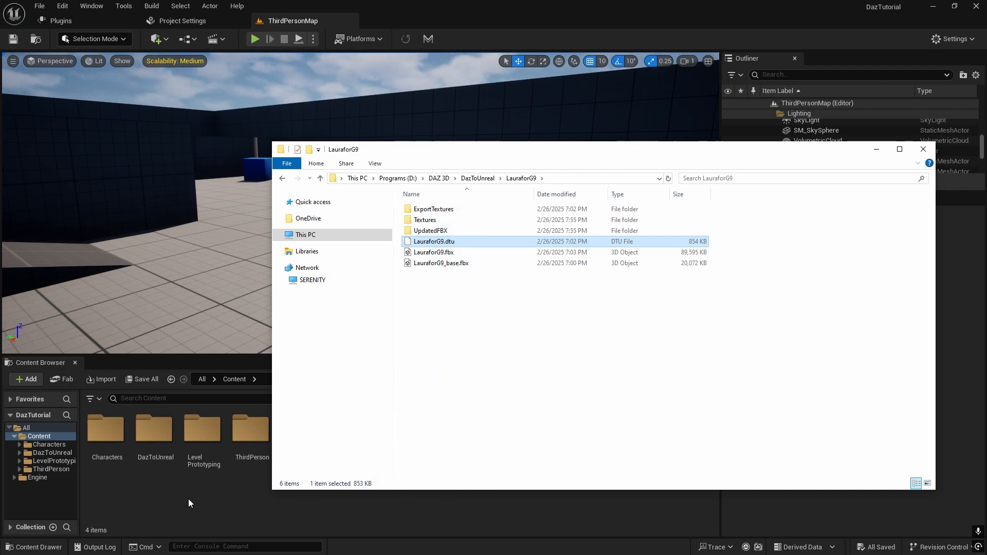
{"action": "left_click", "coordinate": [389, 19]}
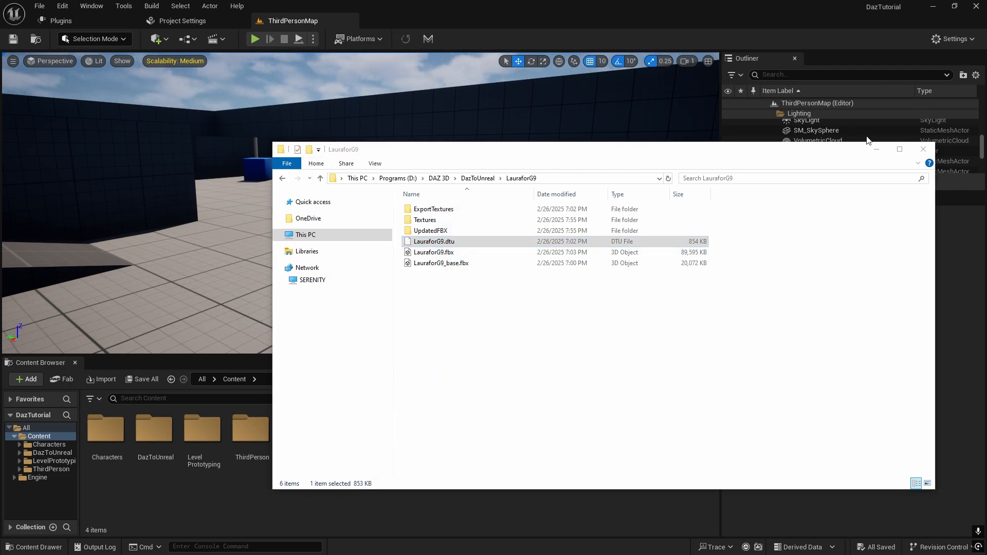
{"action": "left_click", "coordinate": [876, 149]}
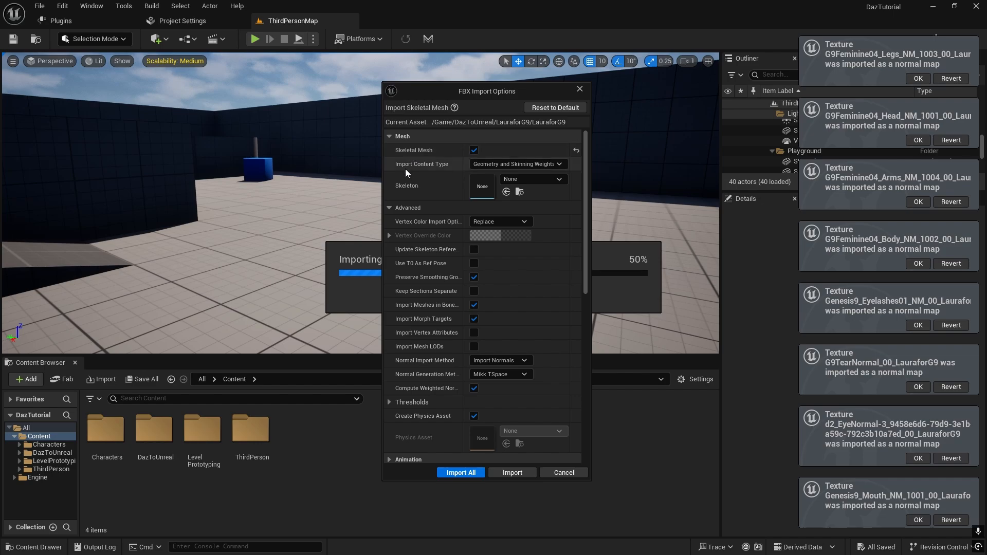
- Assign G9Reference_Skeleton as the skeleton in the FBX import options and import the LauraforG9 skeletal mesh
{"action": "left_click", "coordinate": [517, 178]}
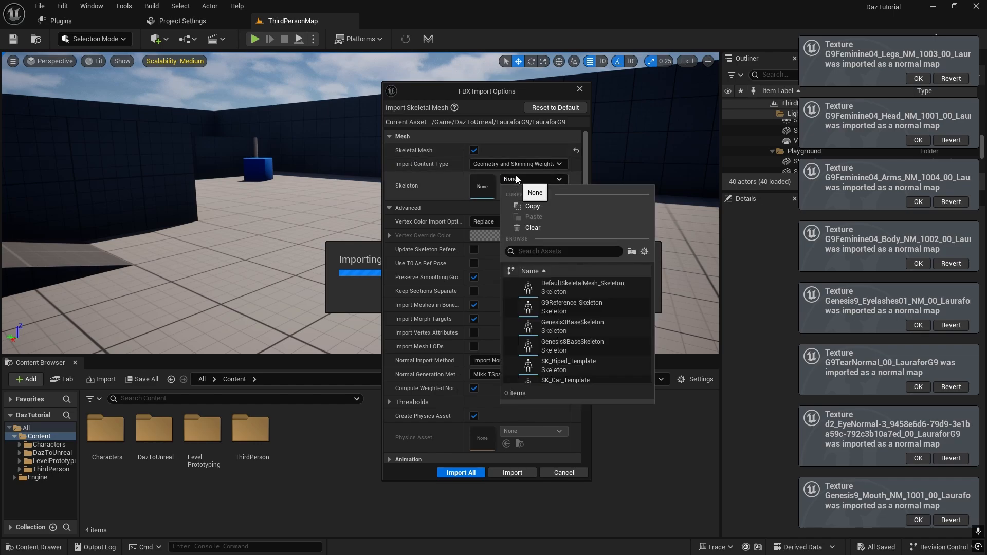
{"action": "left_click", "coordinate": [547, 306]}
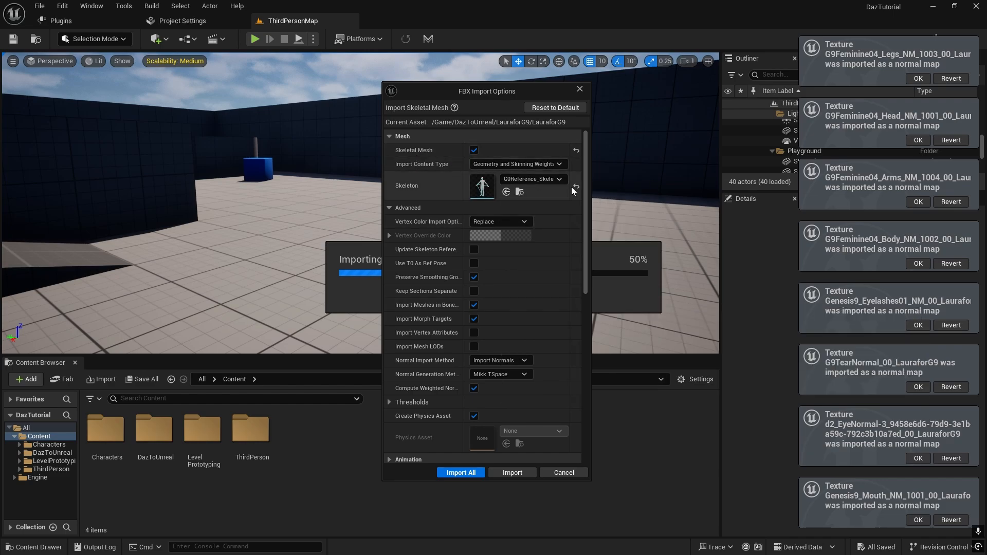
{"action": "left_click_drag", "start_coordinate": [587, 221], "coordinate": [574, 356]}
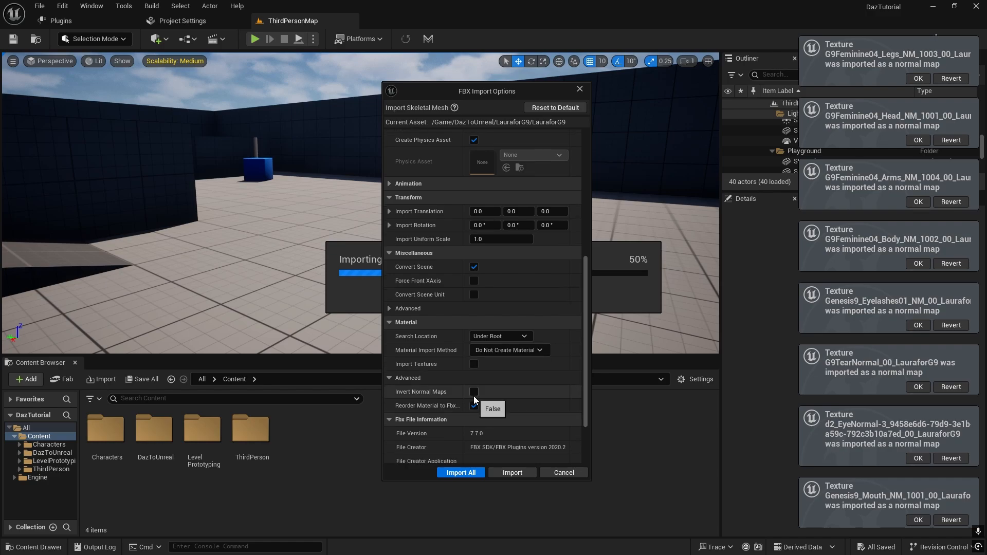
{"action": "left_click", "coordinate": [499, 473]}
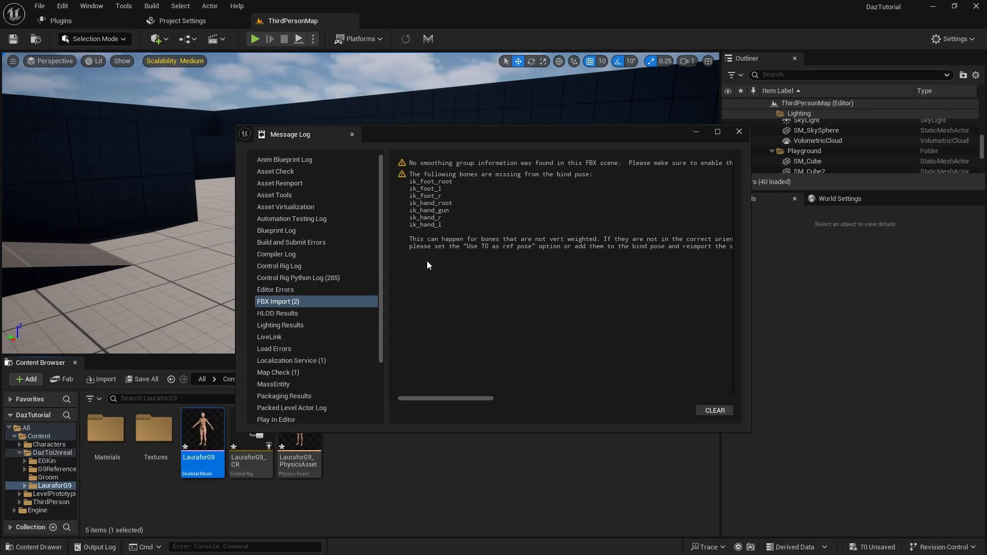
{"action": "mouse_move", "coordinate": [624, 132]}
{"action": "left_mouse_down"}
{"action": "mouse_move", "coordinate": [596, 132]}
{"action": "mouse_move", "coordinate": [622, 146]}
{"action": "left_mouse_up"}
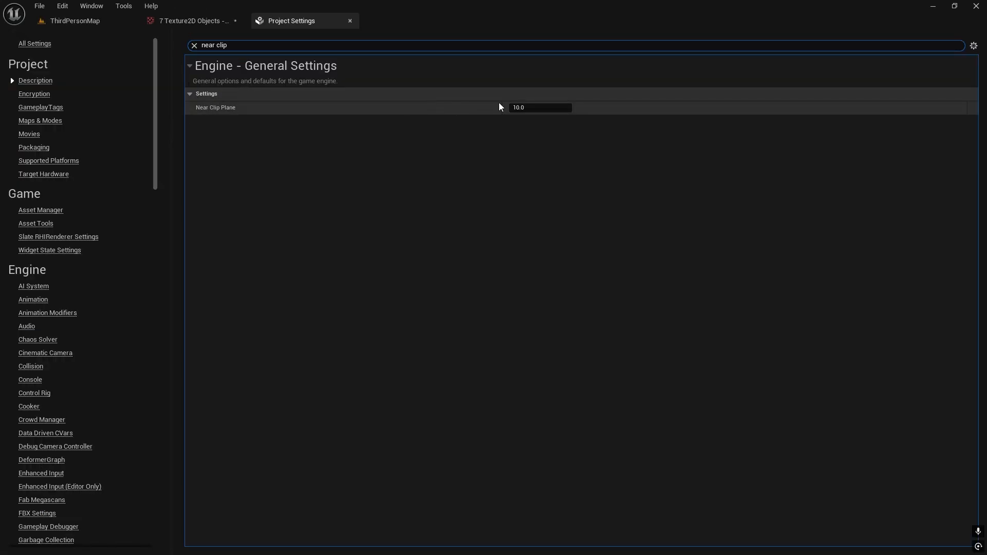
- Set the project's Near Clip Plane to 1.0 and inspect the LauraforG9 mesh's eye up close
{"action": "left_click", "coordinate": [520, 107]}
{"action": "type", "text": "1.0"}
{"action": "key", "text": "Return"}
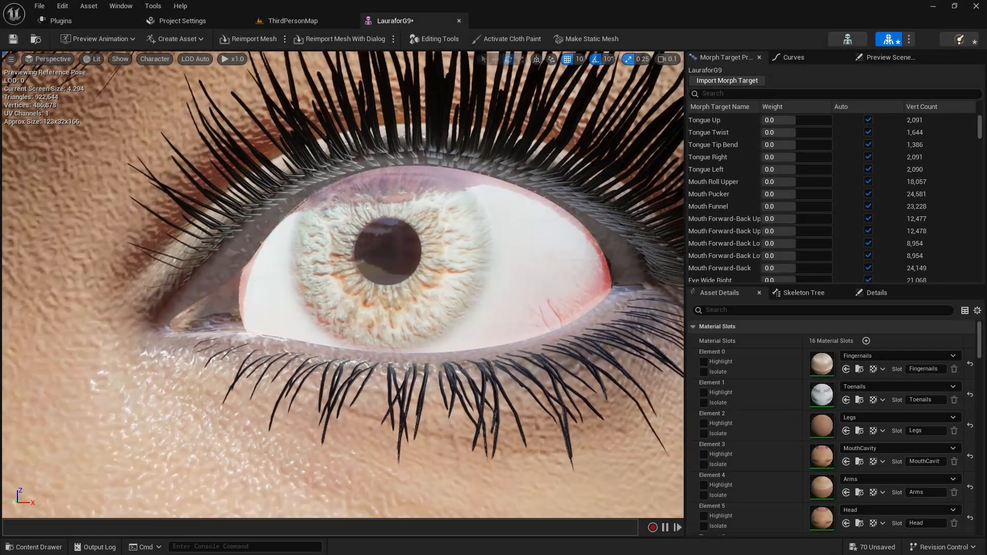
{"action": "left_click_drag", "start_coordinate": [388, 252], "coordinate": [213, 305], "text": "alt"}
{"action": "right_click_drag", "start_coordinate": [342, 285], "coordinate": [321, 295]}
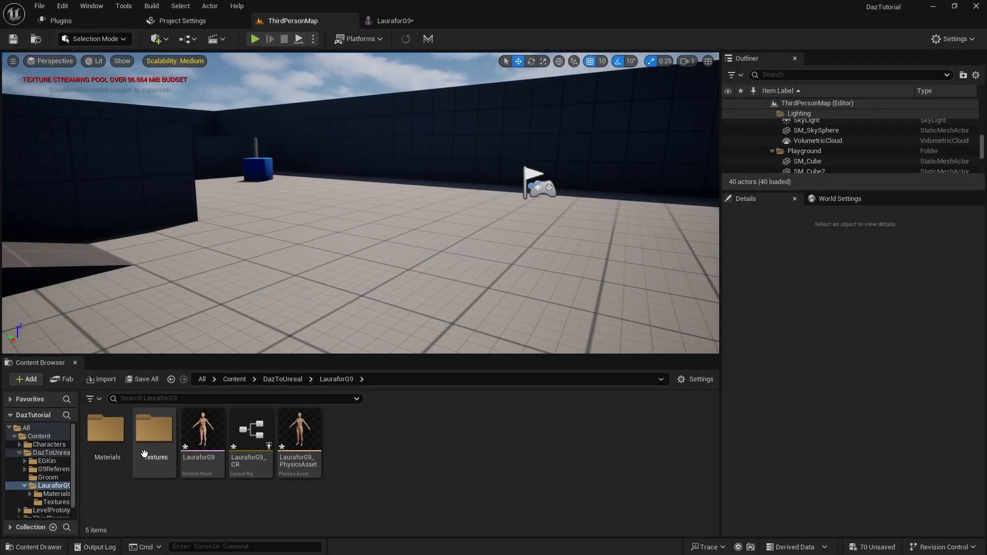
- Select the eye, arms, body, legs, head, tear, eyelashes and mouth normal maps in LauraforG9's Textures folder and bulk edit them in the Property Matrix
{"action": "double_click", "coordinate": [145, 454]}
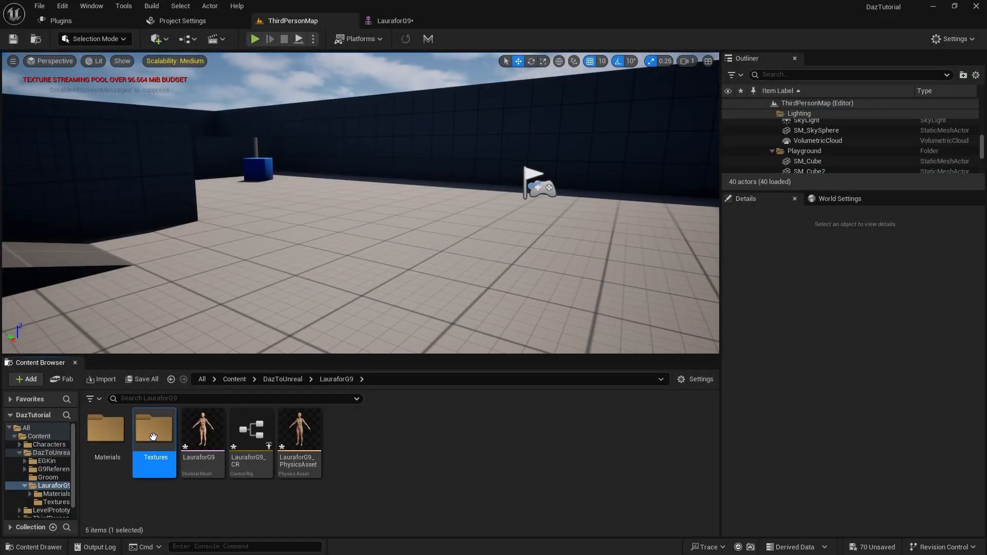
{"action": "left_click", "coordinate": [368, 466], "text": "ctrl"}
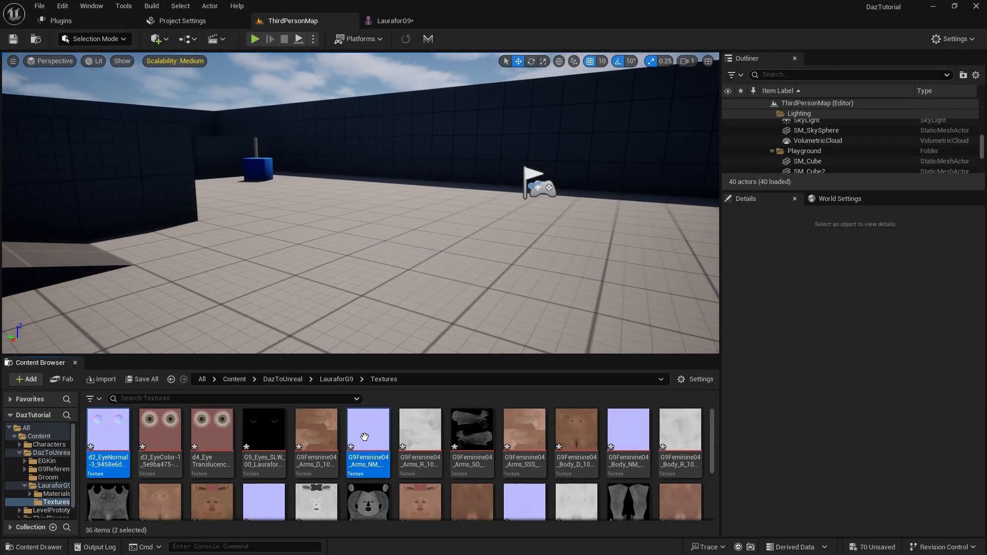
{"action": "left_click", "coordinate": [634, 462], "text": "ctrl"}
{"action": "scroll", "coordinate": [544, 484], "scroll_direction": "down", "scroll_amount": 1}
{"action": "left_click", "coordinate": [544, 484], "text": "ctrl"}
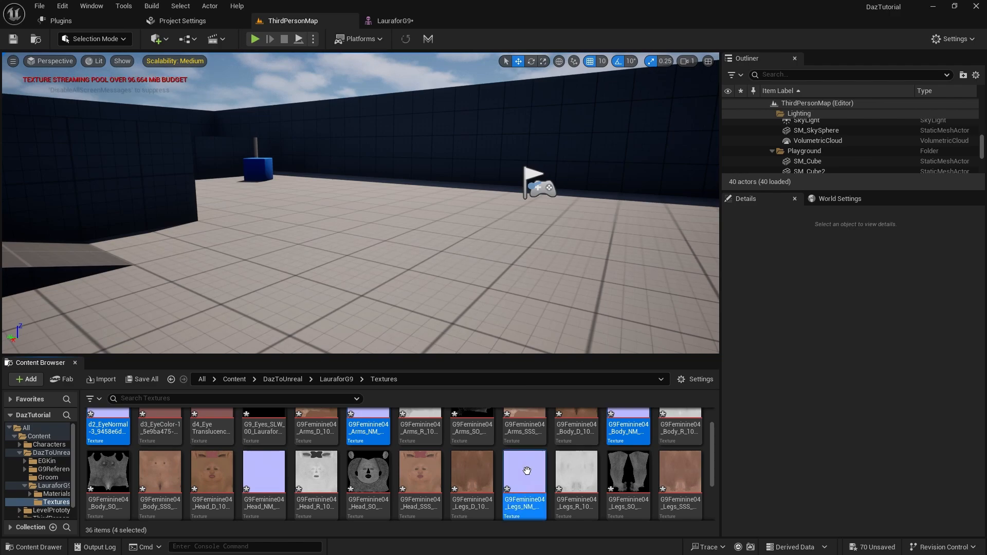
{"action": "left_click", "coordinate": [264, 478], "text": "ctrl"}
{"action": "scroll", "coordinate": [286, 466], "scroll_direction": "down", "scroll_amount": 1}
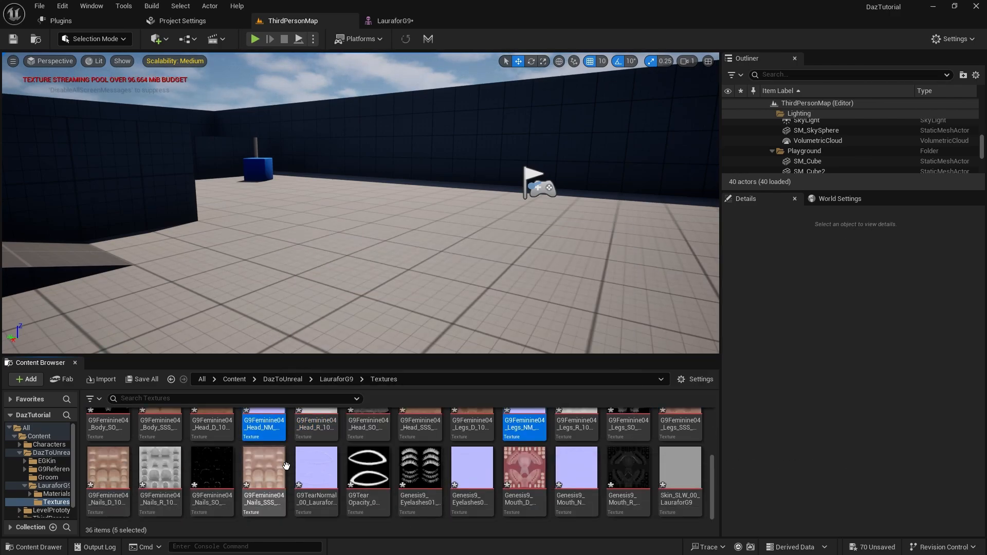
{"action": "left_click", "coordinate": [316, 467], "text": "ctrl"}
{"action": "left_click", "coordinate": [472, 468], "text": "ctrl"}
{"action": "left_click", "coordinate": [588, 478], "text": "ctrl"}
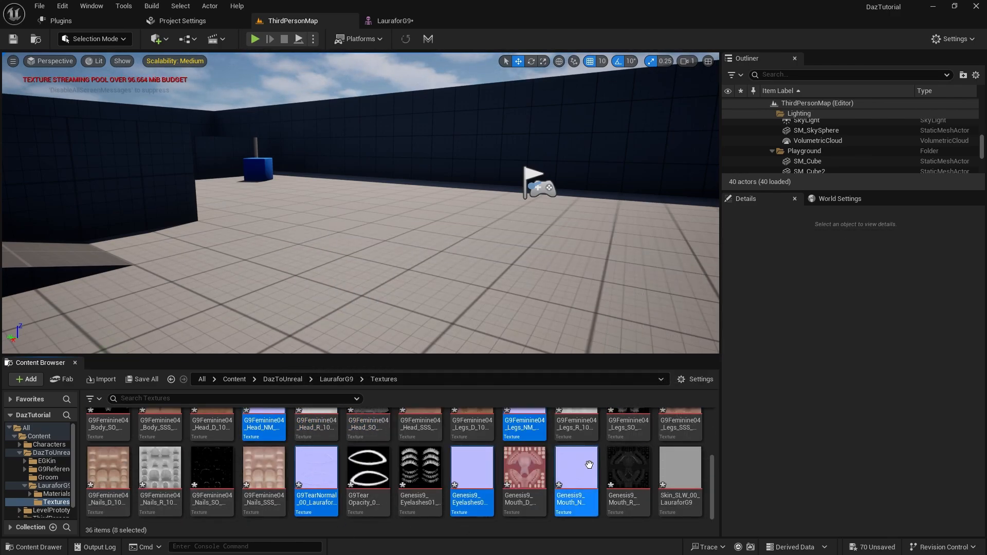
{"action": "right_click", "coordinate": [317, 466]}
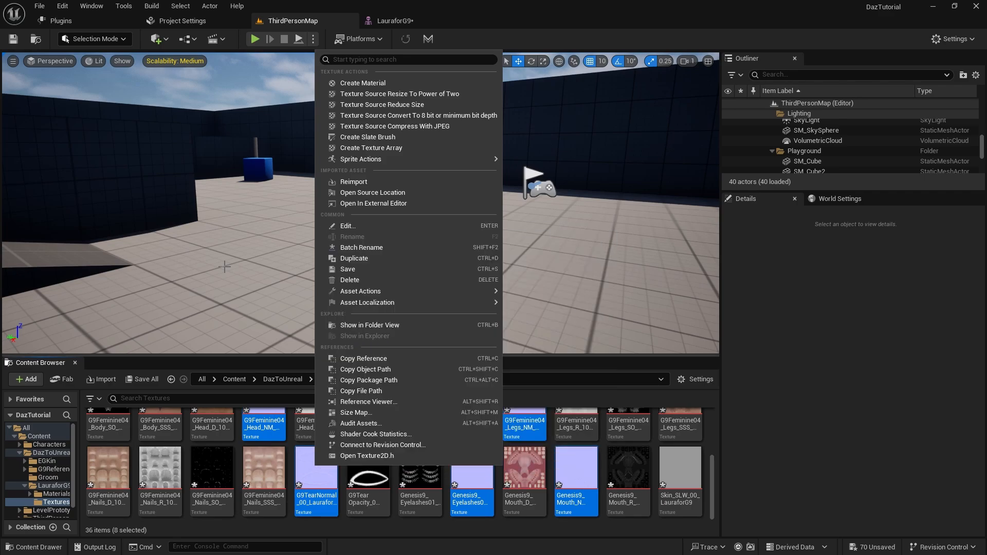
{"action": "mouse_move", "coordinate": [396, 292]}
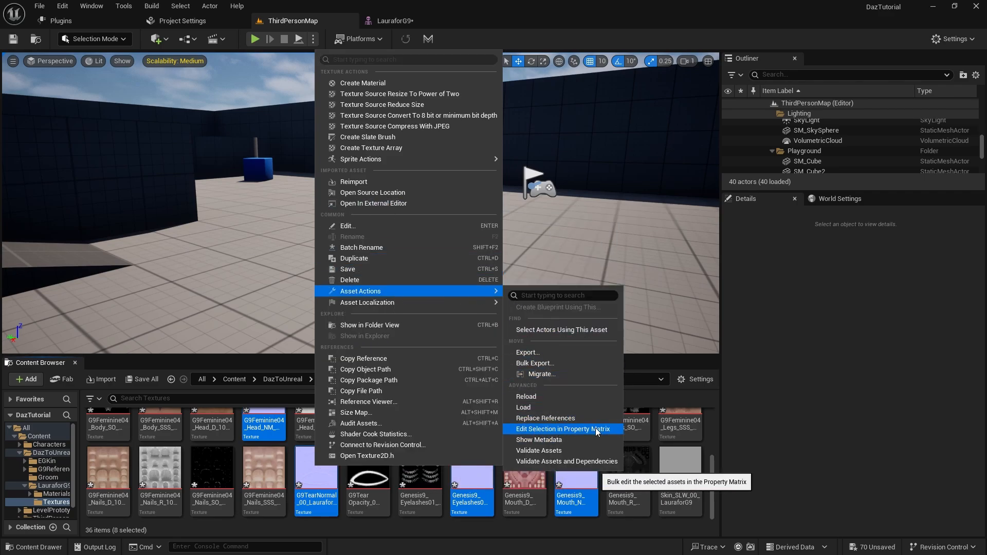
{"action": "left_click", "coordinate": [533, 431]}
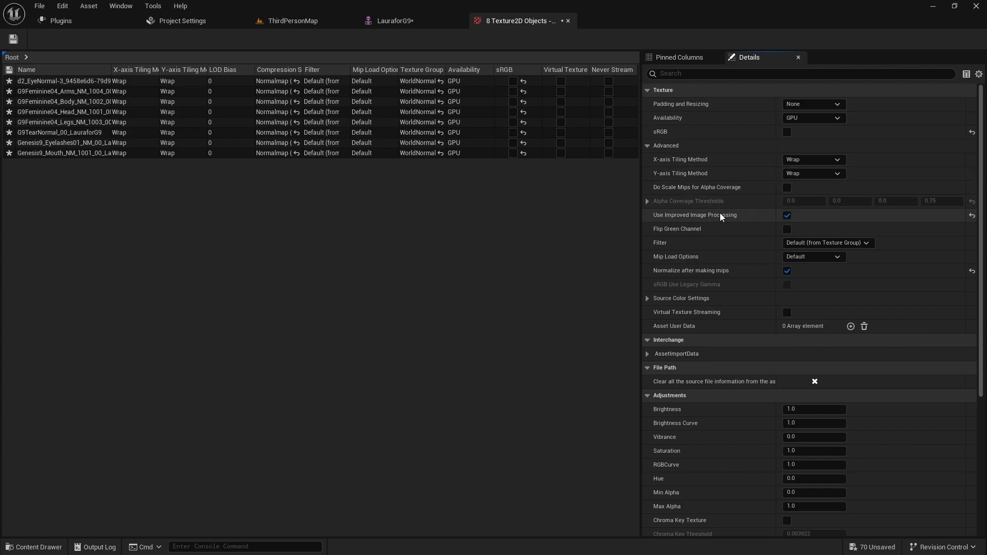
- Enable Flip Green Channel for all the selected normal map textures and close the Property Matrix
{"action": "scroll", "coordinate": [745, 190], "scroll_direction": "down", "scroll_amount": 2}
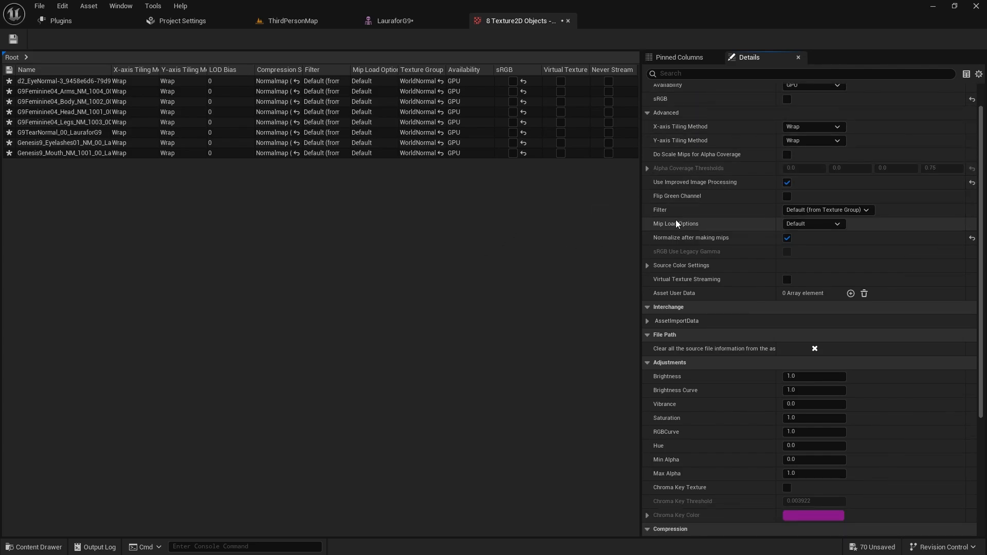
{"action": "scroll", "coordinate": [678, 198], "scroll_direction": "up", "scroll_amount": 2}
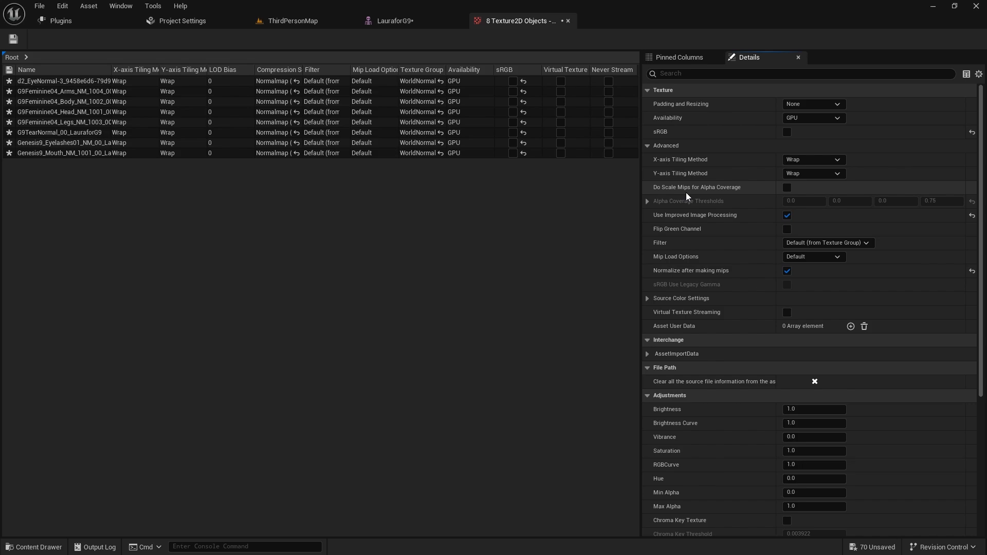
{"action": "left_click", "coordinate": [648, 146]}
{"action": "left_click", "coordinate": [657, 148]}
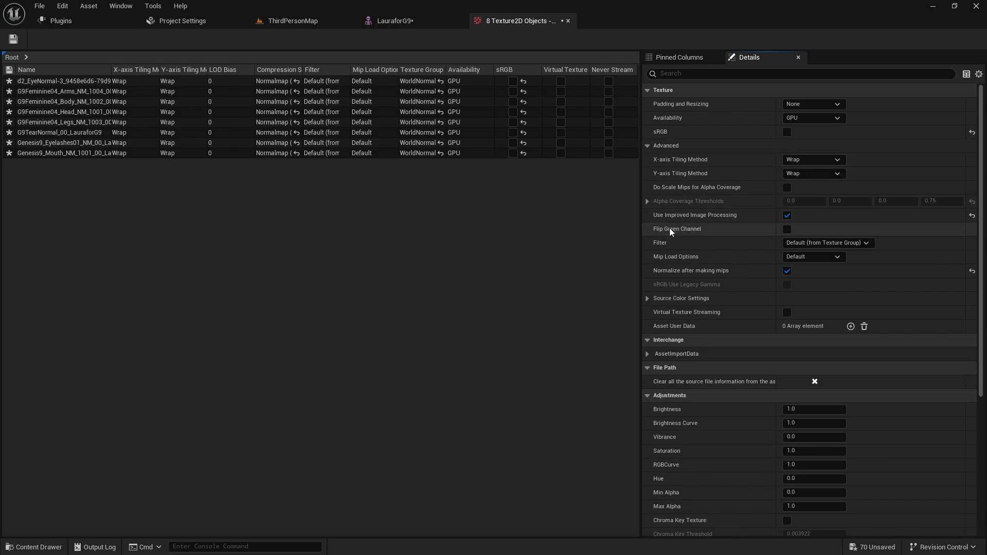
{"action": "left_click", "coordinate": [786, 230]}
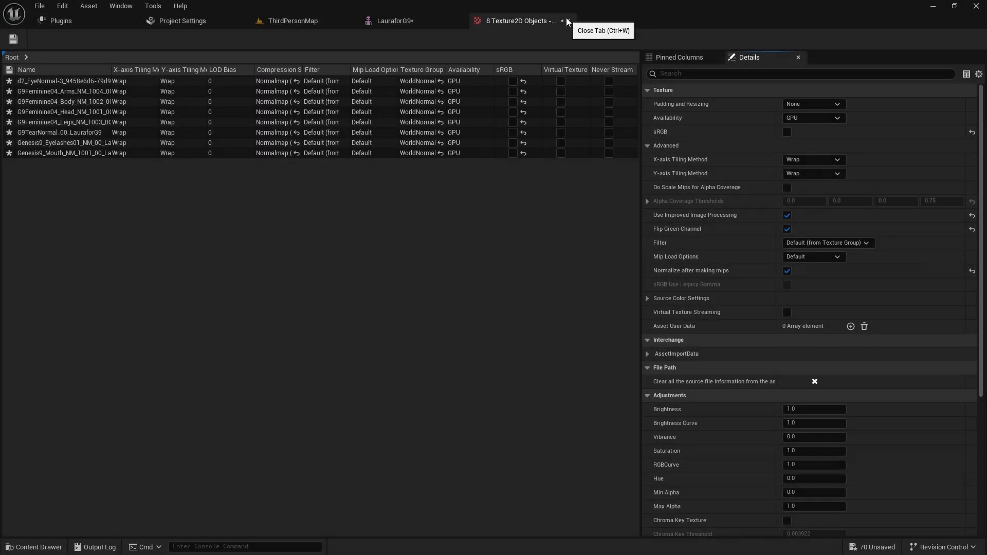
{"action": "left_click", "coordinate": [567, 20]}
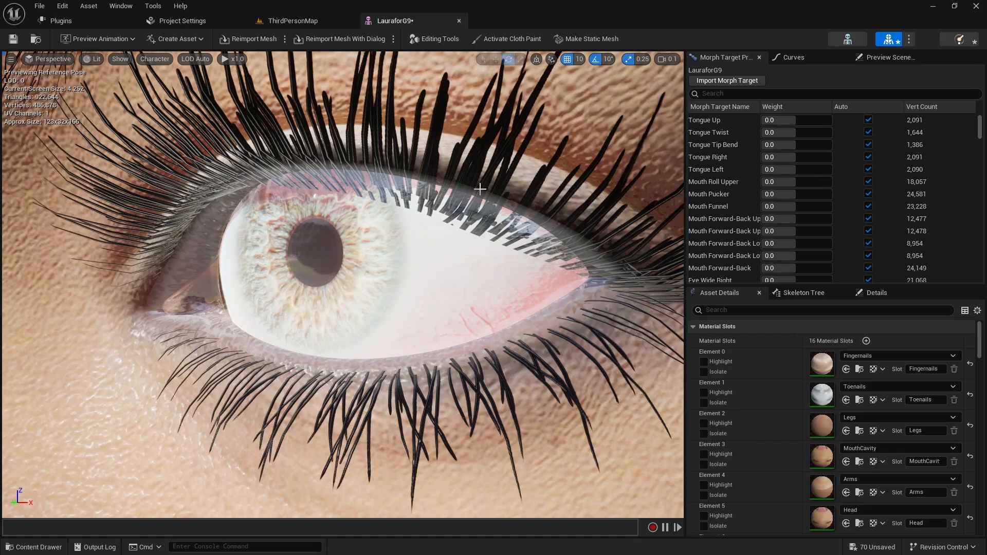
- Open the EyelashesLower material from the LauraforG9 mesh and override its Transparency Offset with 1.0
{"action": "mouse_move", "coordinate": [479, 292]}
{"action": "right_mouse_down"}
{"action": "mouse_move", "coordinate": [470, 290]}
{"action": "mouse_move", "coordinate": [505, 302]}
{"action": "mouse_move", "coordinate": [489, 296]}
{"action": "right_mouse_up"}
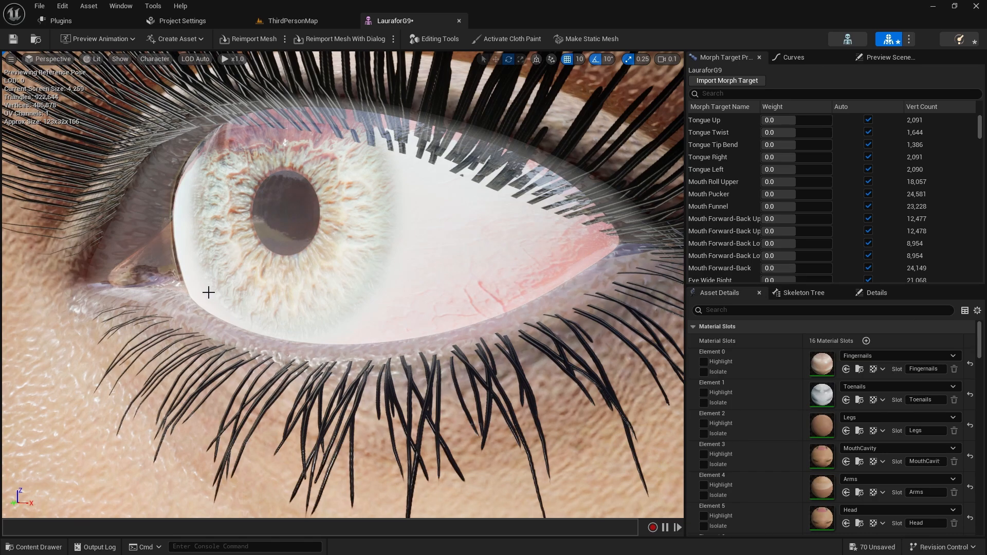
{"action": "scroll", "coordinate": [180, 205], "scroll_direction": "down", "scroll_amount": 10}
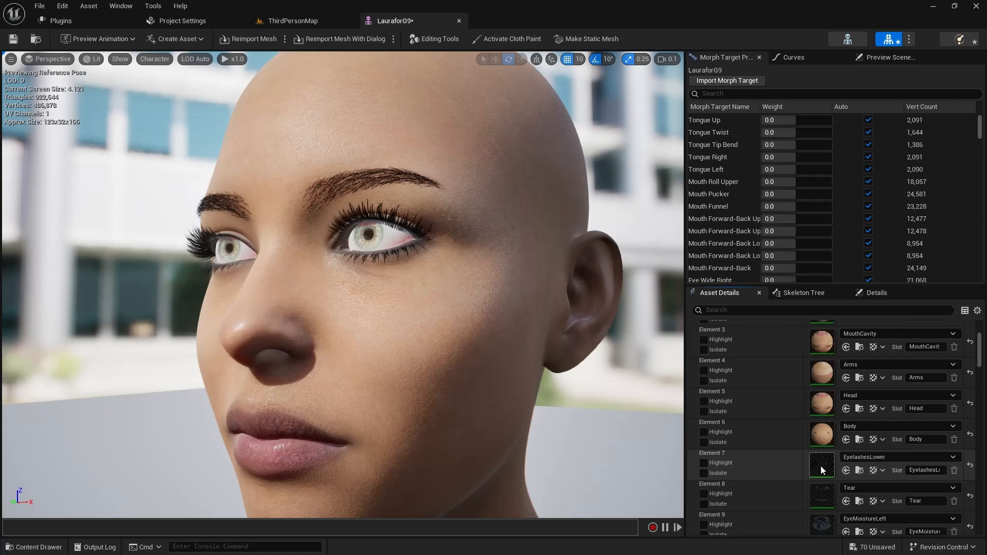
{"action": "double_click", "coordinate": [821, 466]}
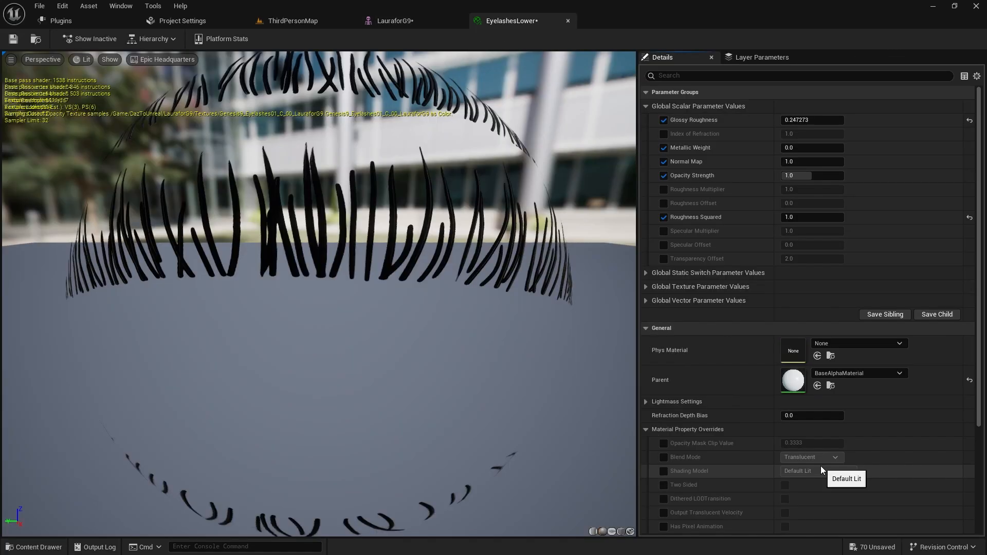
{"action": "left_click", "coordinate": [663, 259]}
{"action": "left_click", "coordinate": [805, 260]}
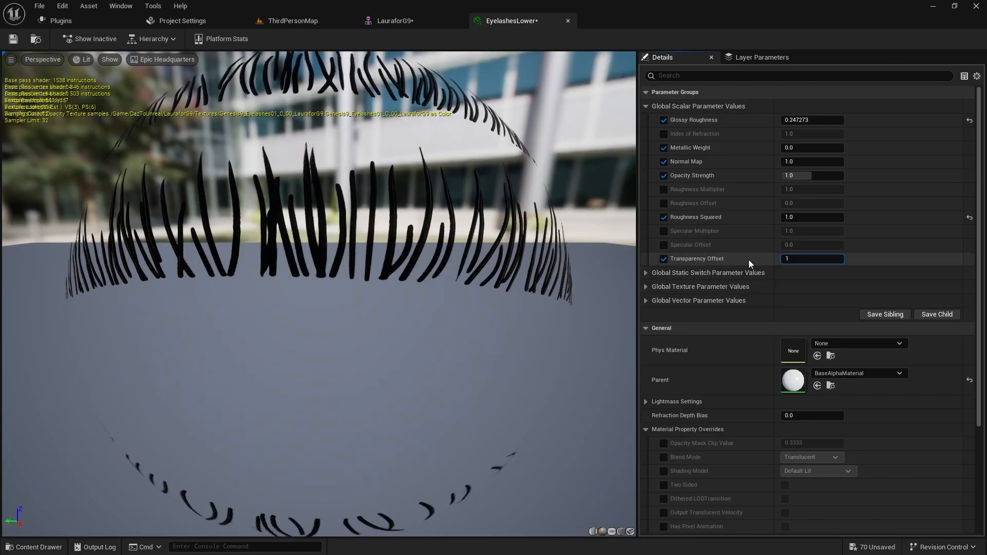
{"action": "type", "text": "1"}
{"action": "key", "text": "Return"}
- Override Two Sided to enabled in the EyelashesLower material and inspect the lashes on the LauraforG9 mesh
{"action": "scroll", "coordinate": [723, 262], "scroll_direction": "down", "scroll_amount": 2}
{"action": "scroll", "coordinate": [723, 262], "scroll_direction": "down", "scroll_amount": 5}
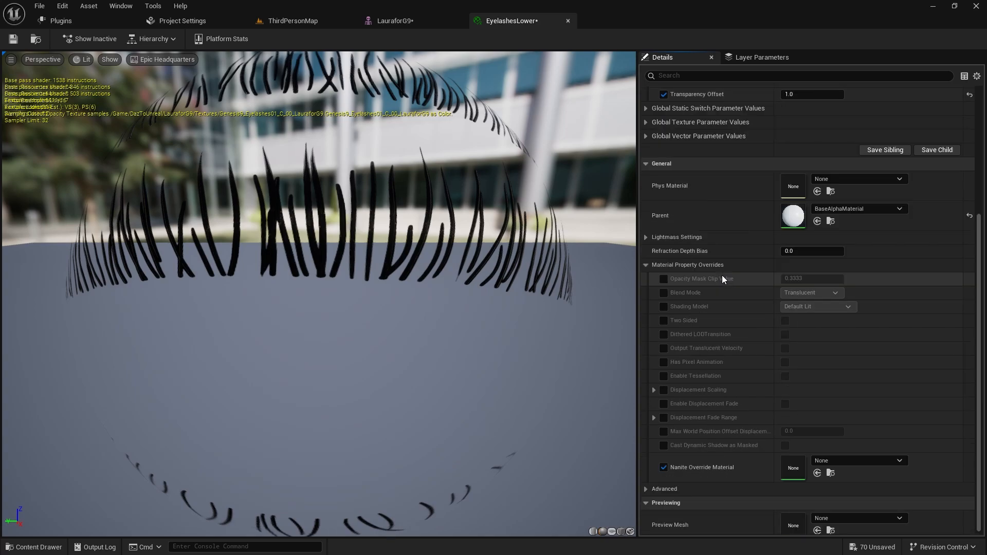
{"action": "left_click", "coordinate": [664, 321]}
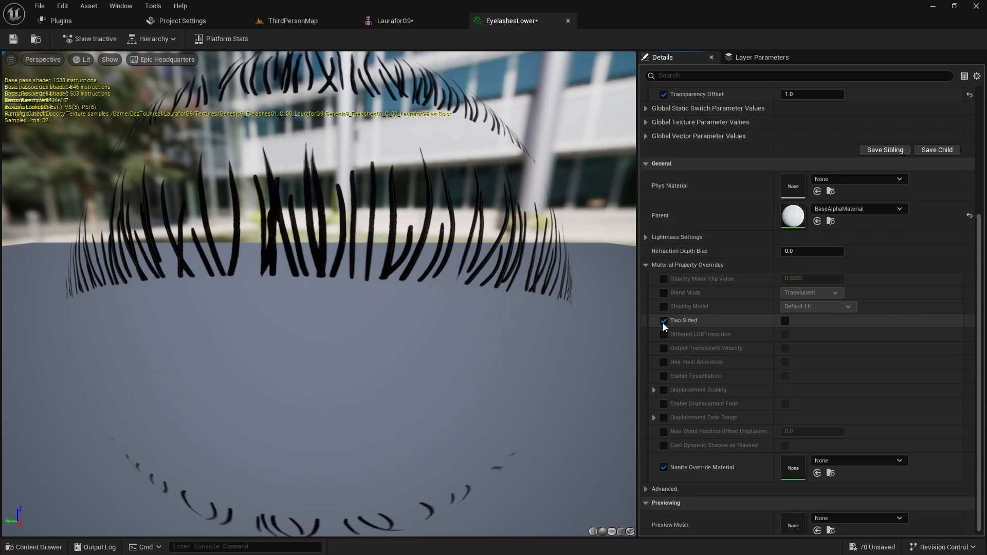
{"action": "left_click", "coordinate": [783, 321]}
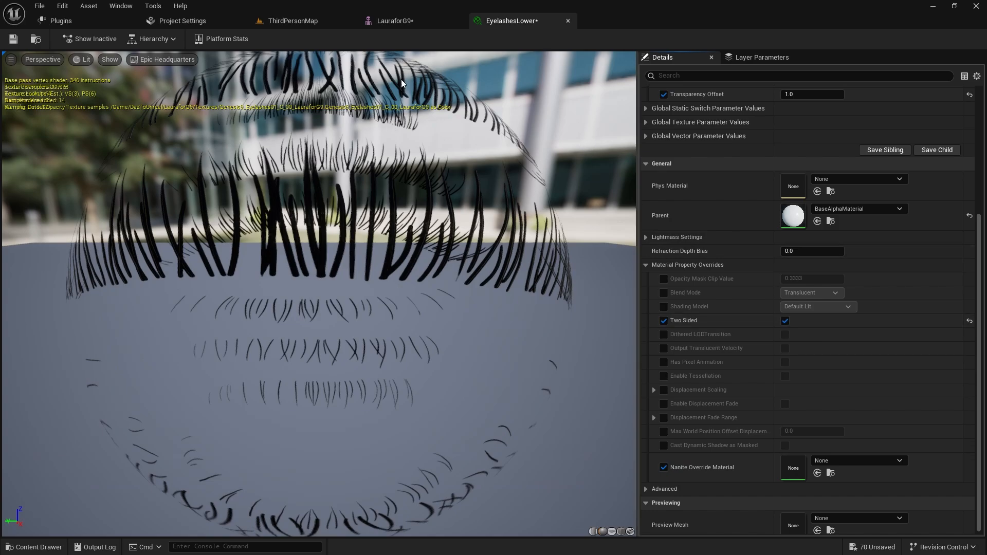
{"action": "left_click", "coordinate": [427, 20]}
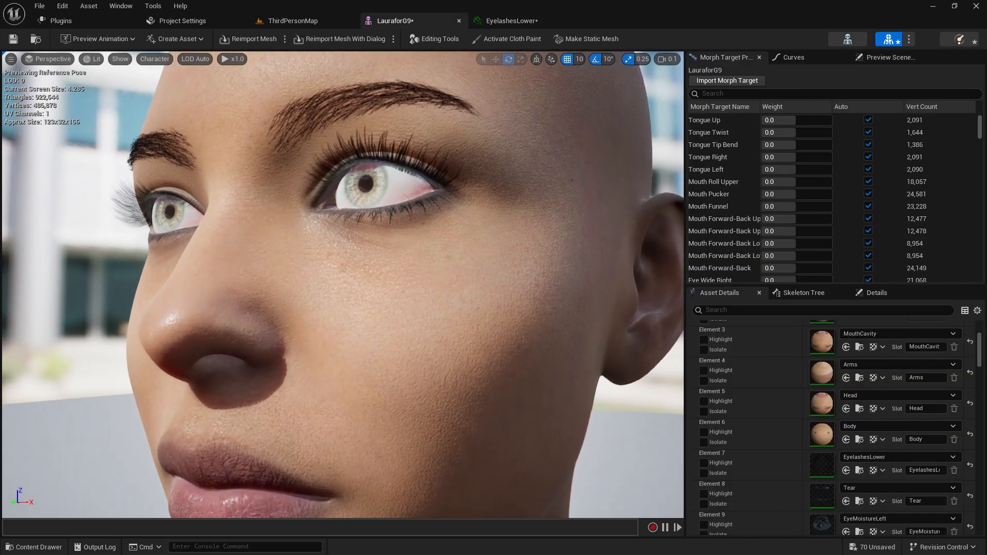
{"action": "mouse_move", "coordinate": [343, 285]}
{"action": "right_mouse_down"}
{"action": "mouse_move", "coordinate": [355, 267]}
{"action": "mouse_move", "coordinate": [340, 280]}
{"action": "mouse_move", "coordinate": [352, 283]}
{"action": "right_mouse_up"}
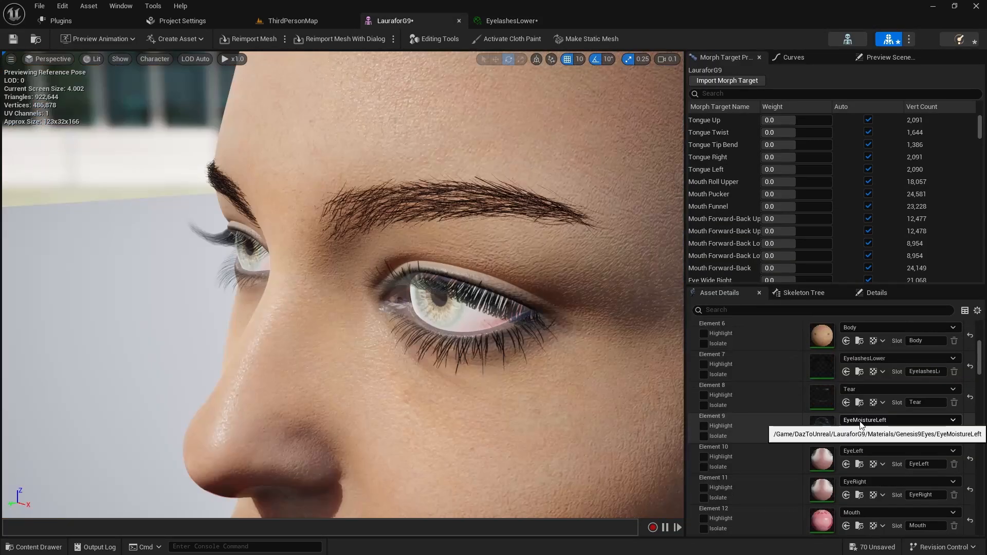
- Open the mesh's Eyebrows_Primary material and override its Transparency Offset with 1.0
{"action": "scroll", "coordinate": [860, 422], "scroll_direction": "down", "scroll_amount": 4}
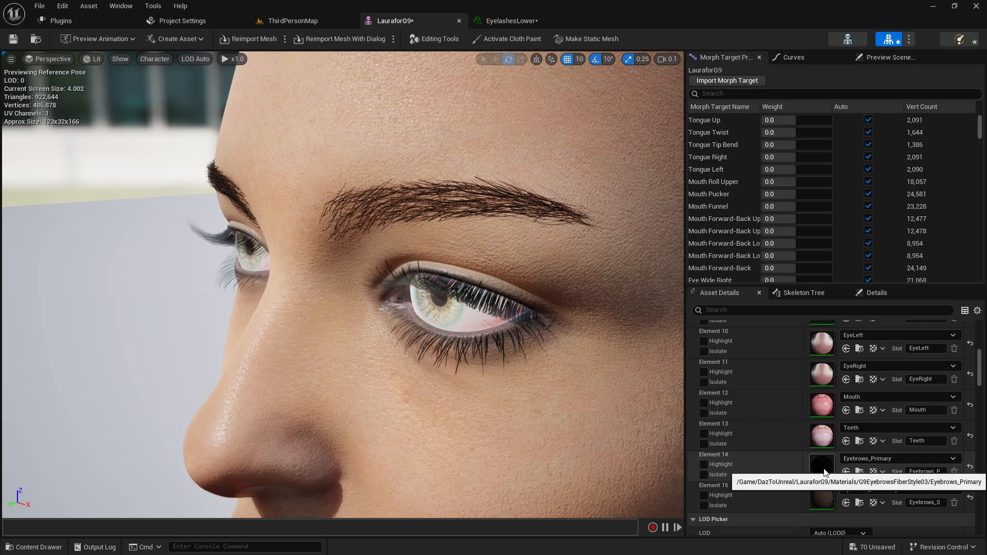
{"action": "double_click", "coordinate": [823, 468]}
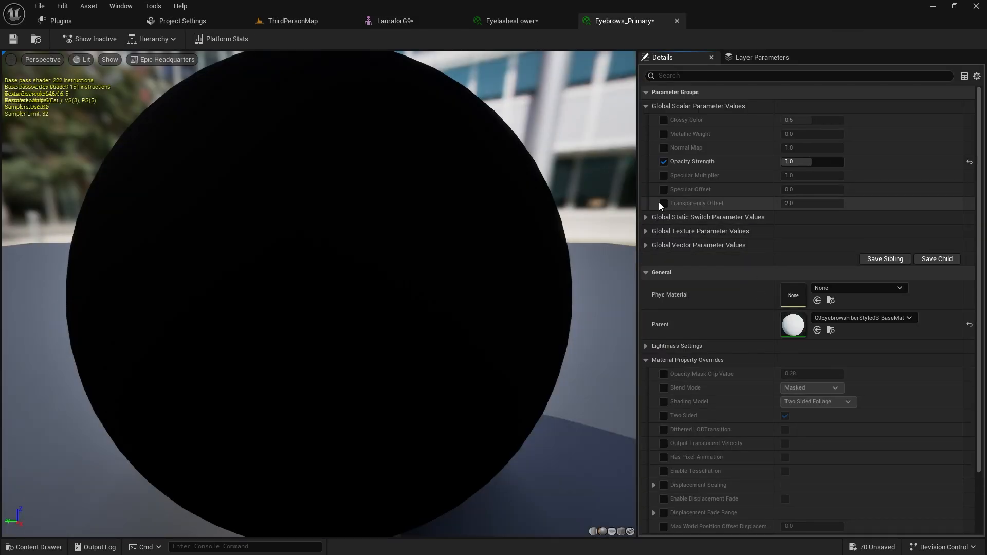
{"action": "left_click", "coordinate": [661, 203]}
{"action": "left_click", "coordinate": [791, 203]}
{"action": "type", "text": "1"}
{"action": "key", "text": "Return"}
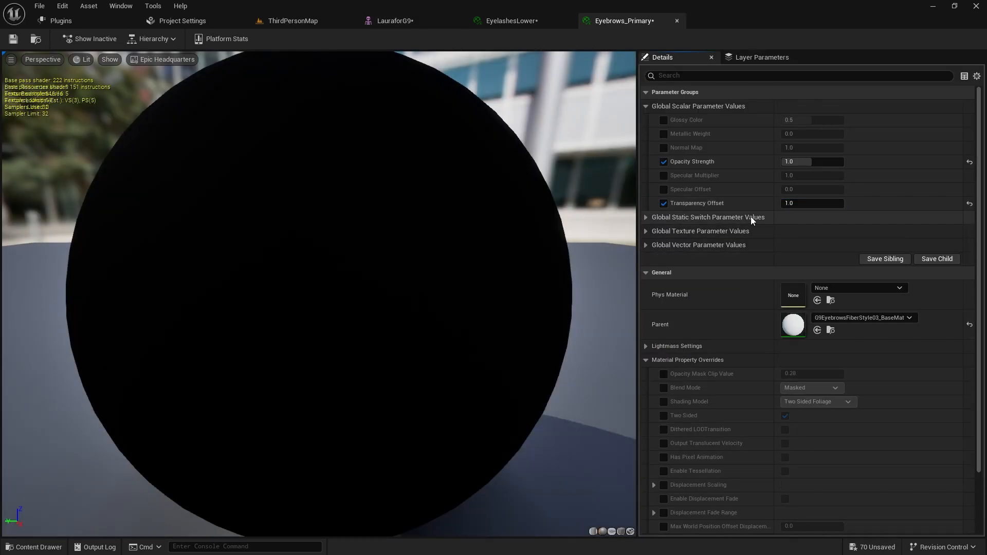
- Open the Eyebrows_Secondary material from the LauraforG9 mesh and enable its Transparency Offset override for editing
{"action": "left_click", "coordinate": [420, 20]}
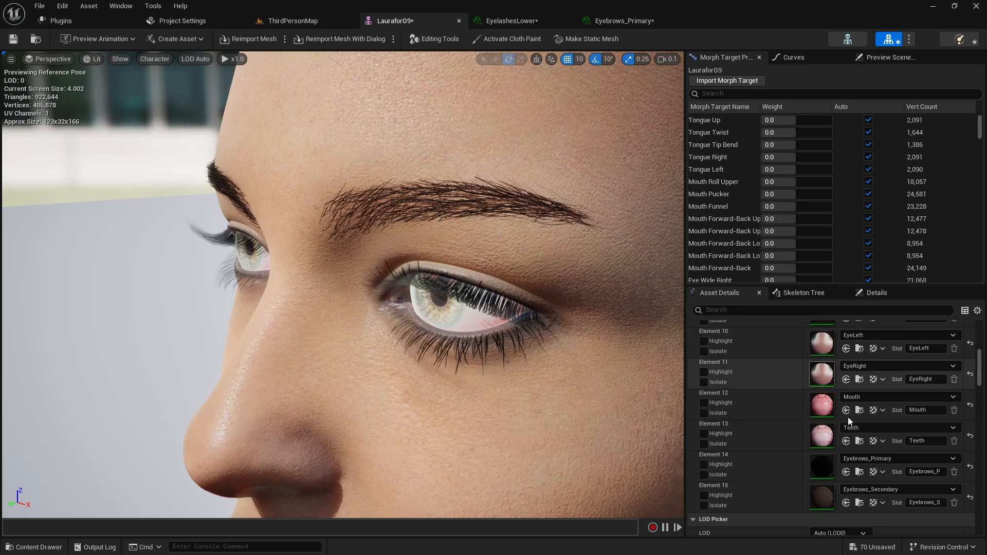
{"action": "double_click", "coordinate": [824, 497]}
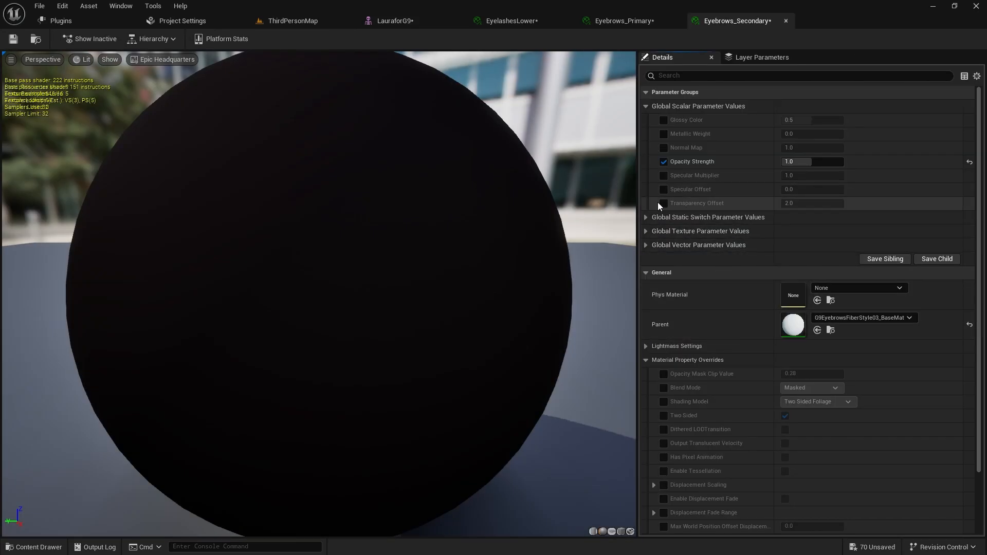
{"action": "left_click", "coordinate": [662, 204]}
{"action": "left_click", "coordinate": [811, 199]}
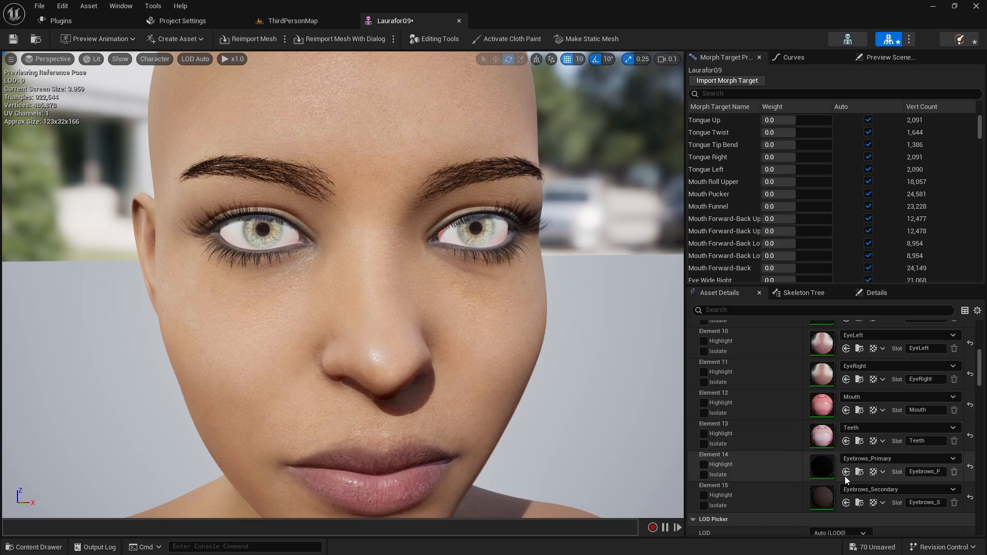
- Turn off the Subsurface Profile override in the mesh's Teeth and Mouth materials
{"action": "double_click", "coordinate": [825, 436]}
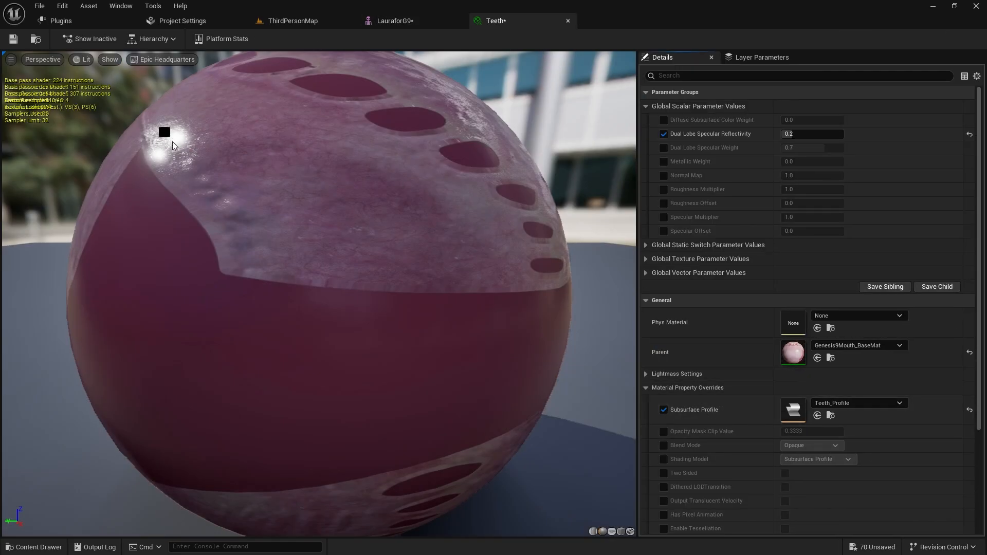
{"action": "left_click", "coordinate": [664, 410]}
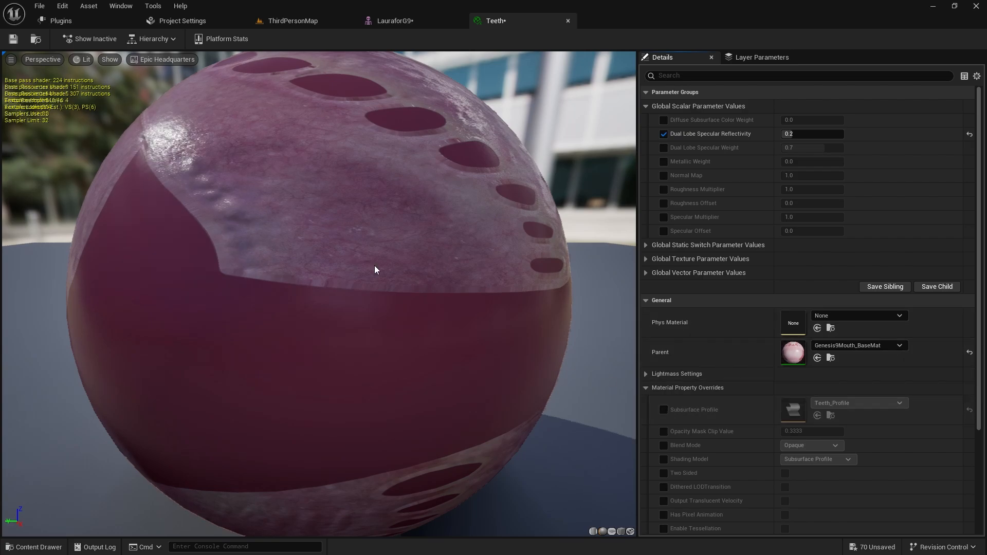
{"action": "left_click", "coordinate": [423, 21]}
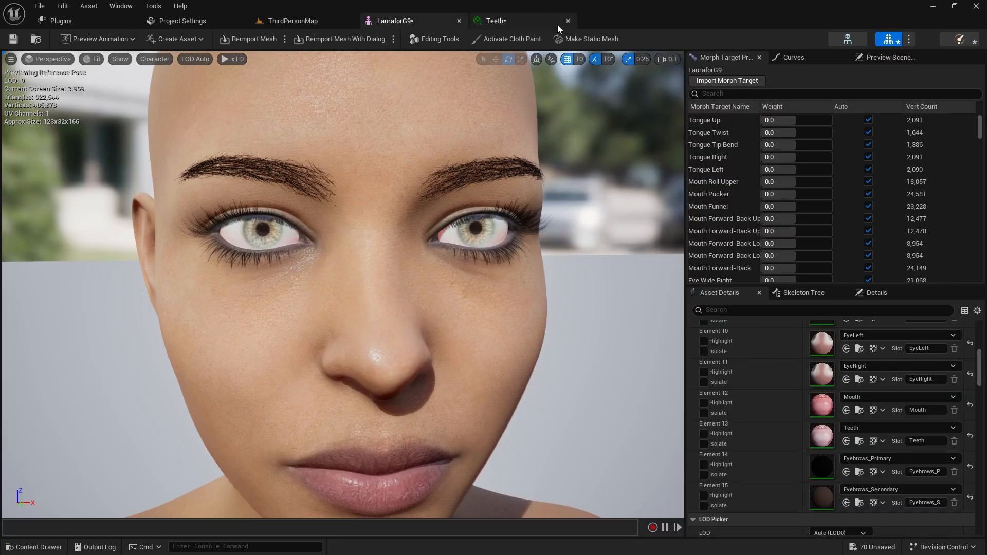
{"action": "double_click", "coordinate": [825, 401]}
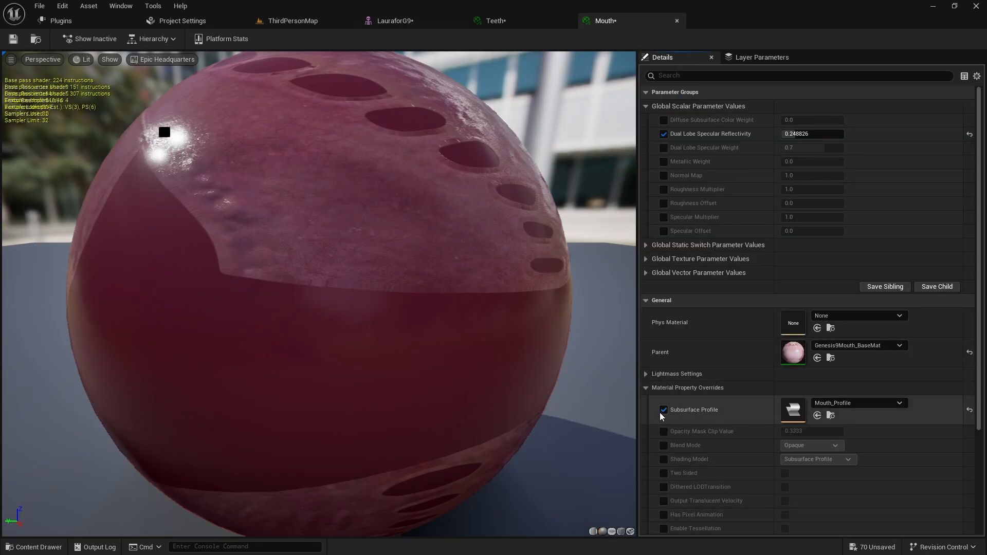
{"action": "left_click", "coordinate": [412, 22]}
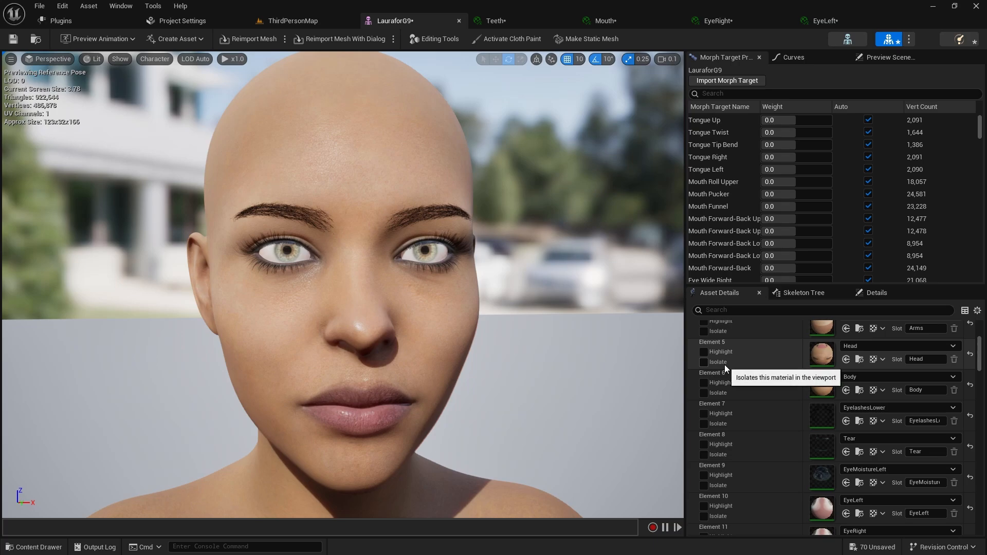
- Browse the deformer graphs available as the Default Mesh Deformer of the LauraforG9 mesh
{"action": "left_click_drag", "start_coordinate": [979, 355], "coordinate": [981, 489]}
{"action": "scroll", "coordinate": [982, 496], "scroll_direction": "down", "scroll_amount": 2}
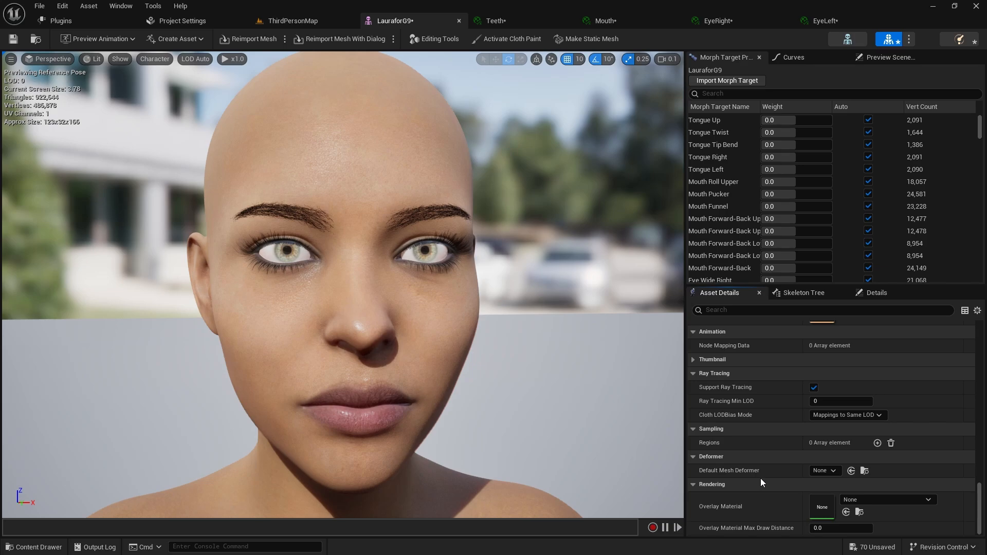
{"action": "left_click", "coordinate": [820, 471]}
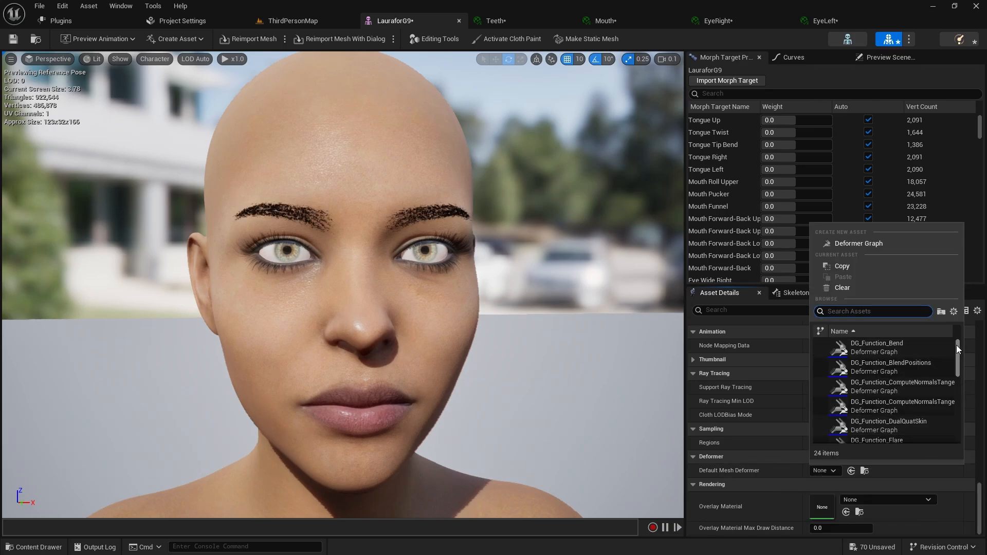
{"action": "left_click_drag", "start_coordinate": [957, 345], "coordinate": [964, 414]}
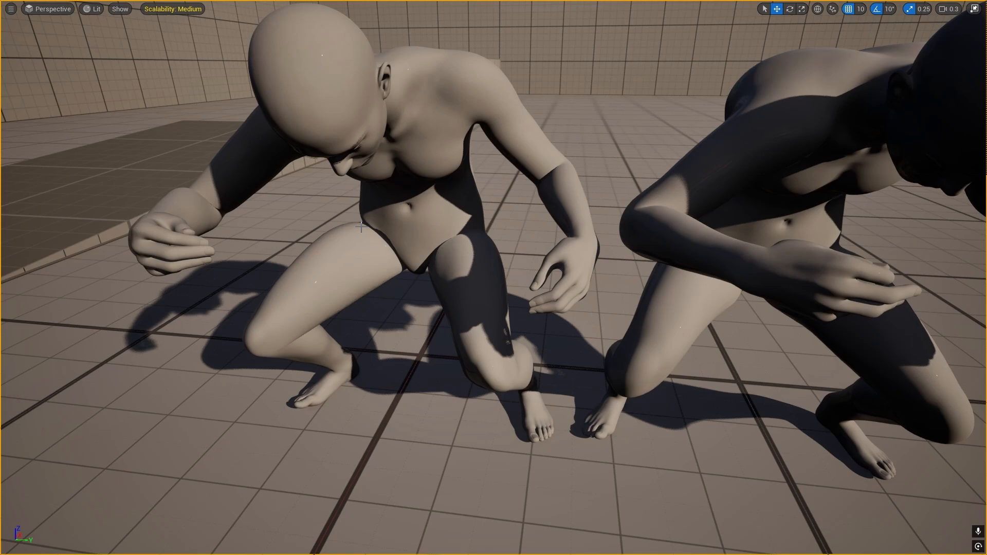
- Compare the joint deformation of the two kneeling characters in ThirdPersonMap from several viewpoints during play
{"action": "key", "text": "d"}
{"action": "mouse_move", "coordinate": [431, 268]}
{"action": "right_mouse_down"}
{"action": "mouse_move", "coordinate": [437, 257]}
{"action": "mouse_move", "coordinate": [431, 268]}
{"action": "right_mouse_up"}
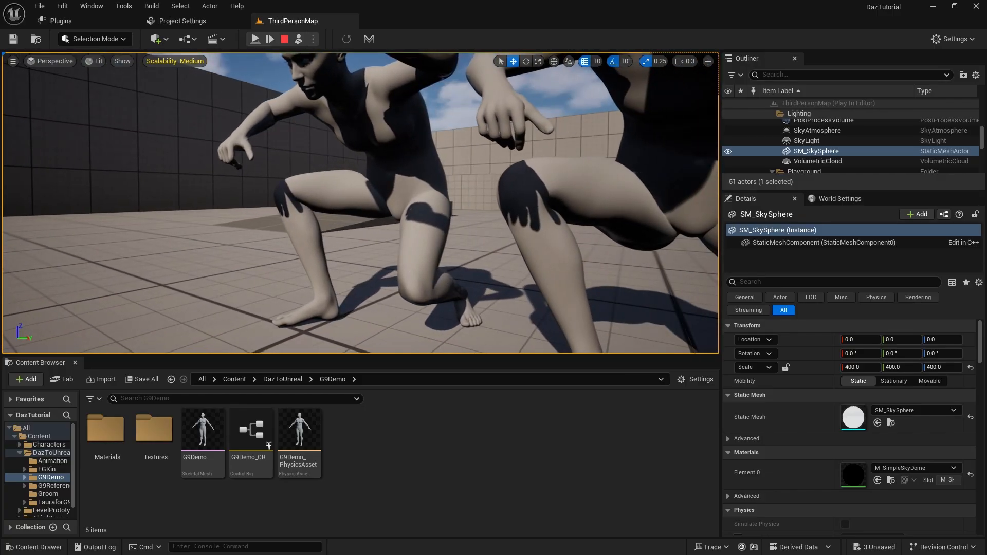
{"action": "key", "text": "d"}
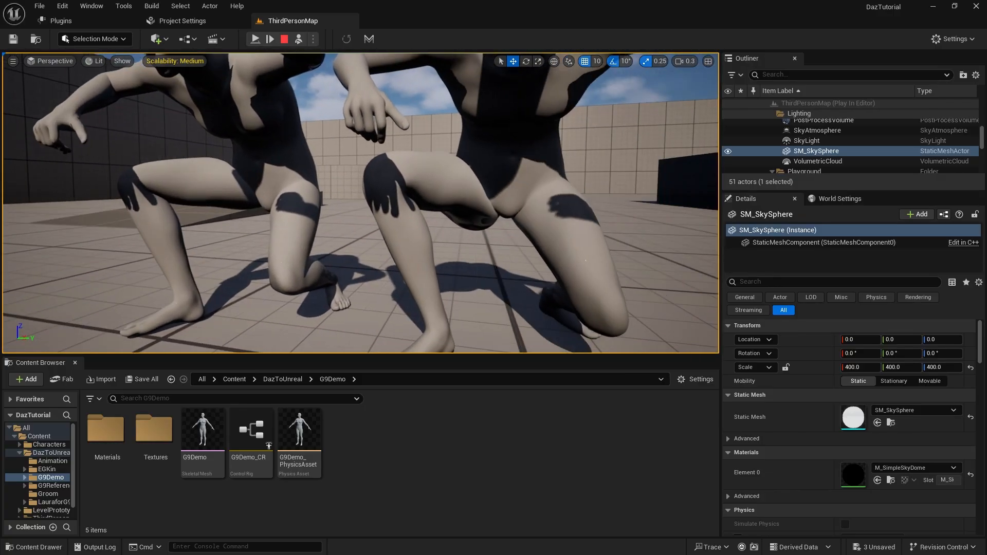
{"action": "key", "text": "a"}
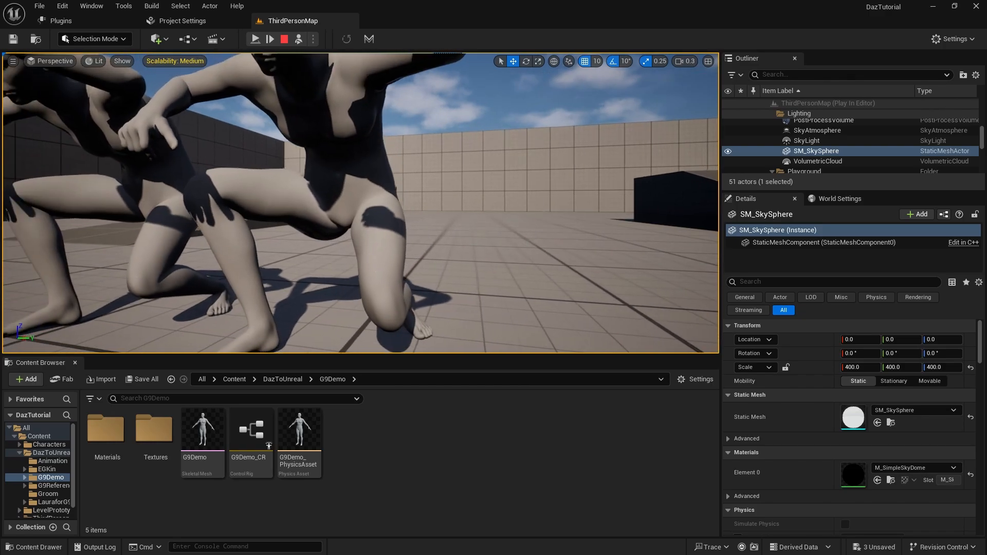
{"action": "key", "text": "s"}
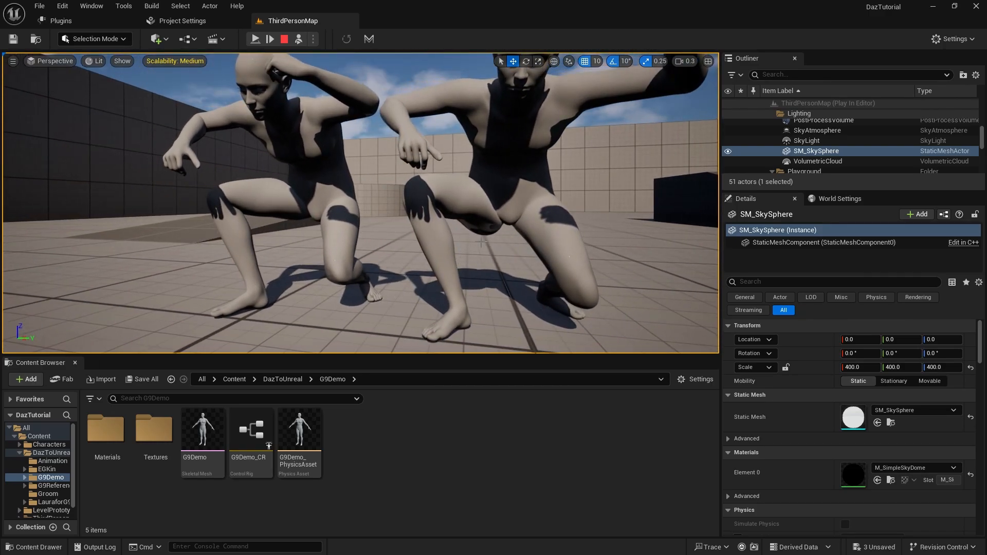